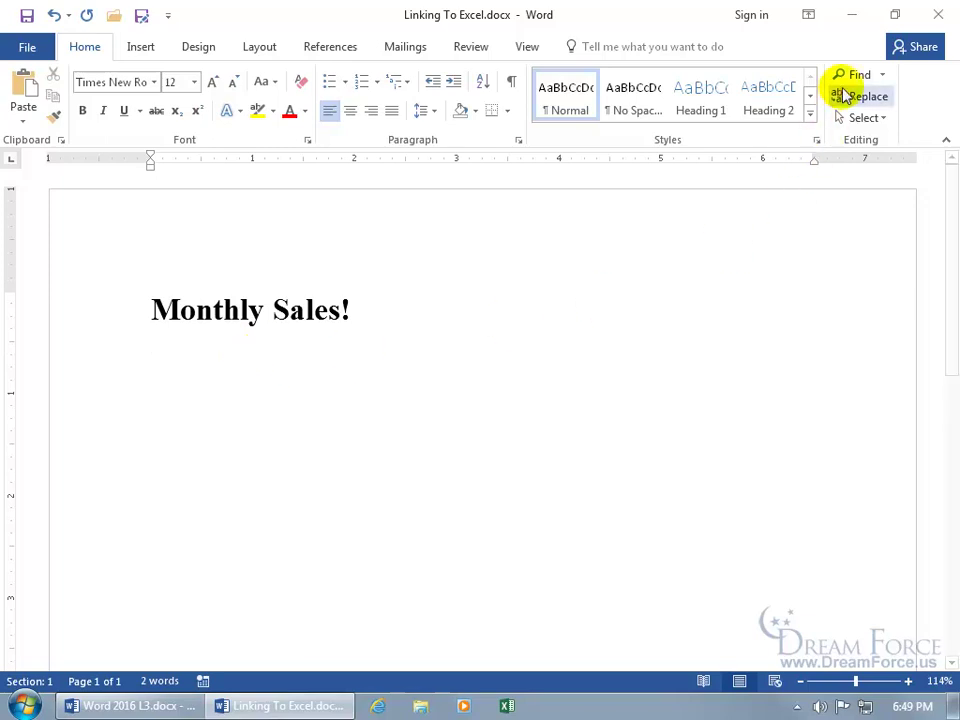
# - Minimize Word and open Linking To Excel.xlsx from the desktop, showing the Essential Oils sales table
pyautogui.click(852, 15)
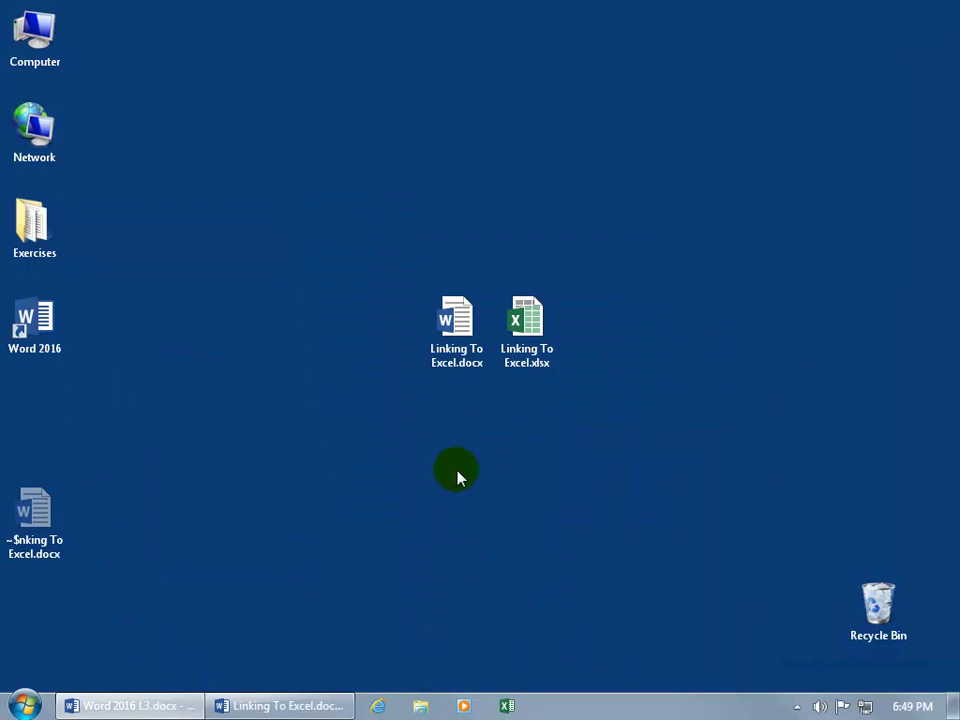
pyautogui.click(452, 343)
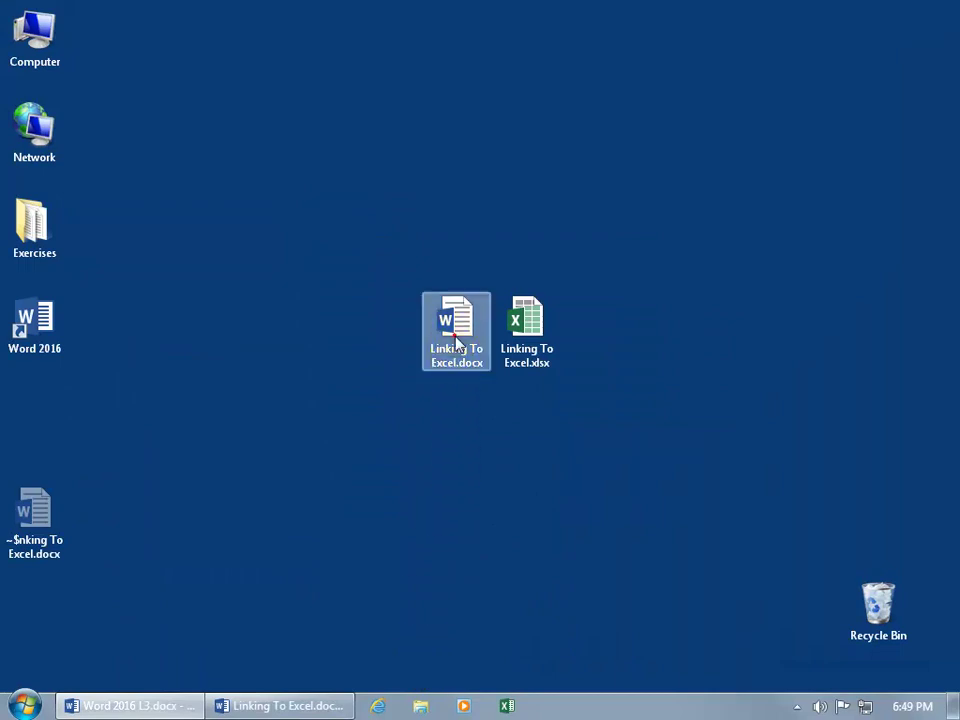
pyautogui.click(456, 343)
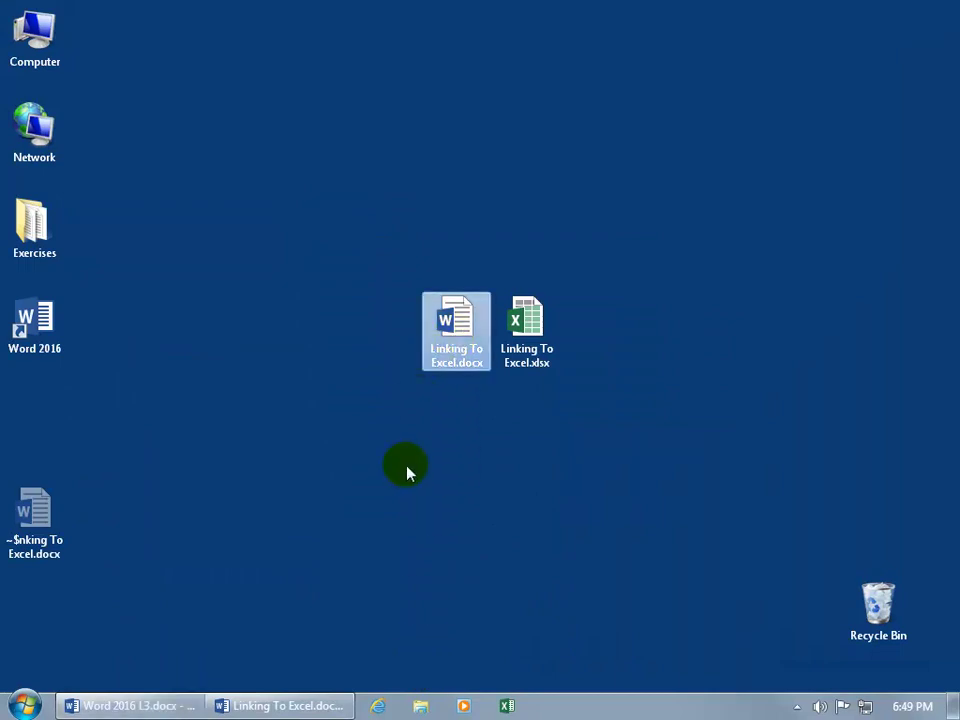
pyautogui.keyDown('ctrl'); pyautogui.click(522, 372); pyautogui.keyUp('ctrl')
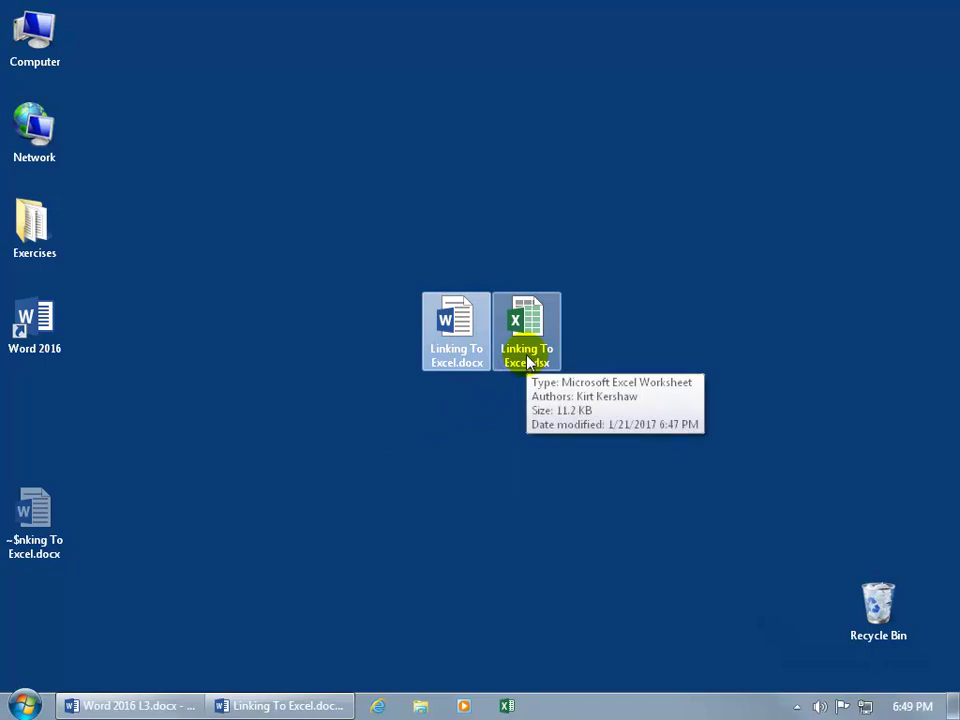
pyautogui.click(456, 326)
pyautogui.keyDown('ctrl'); pyautogui.click(528, 325); pyautogui.keyUp('ctrl')
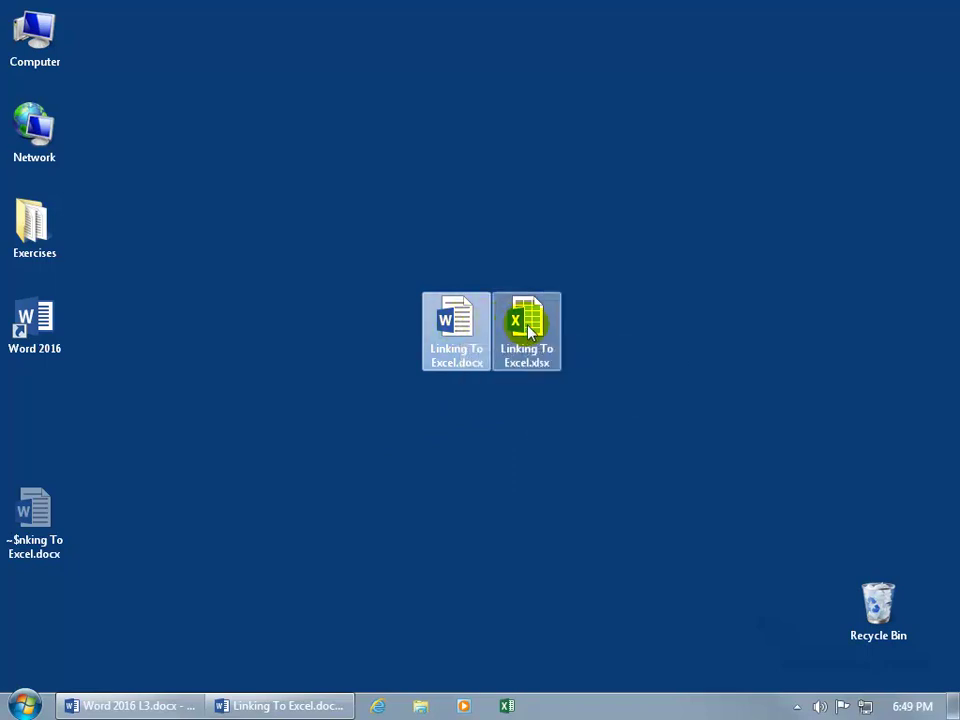
pyautogui.doubleClick(528, 325)
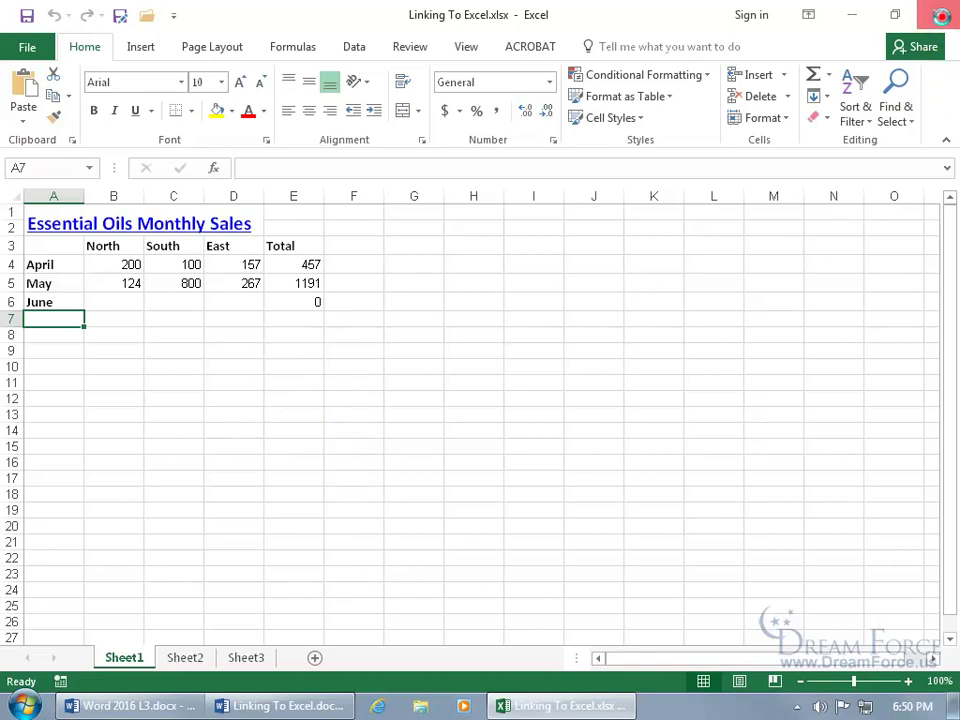
# - Close Excel, restore the Word document, and try Insert > Object > Text from File, then cancel it
pyautogui.click(942, 18)
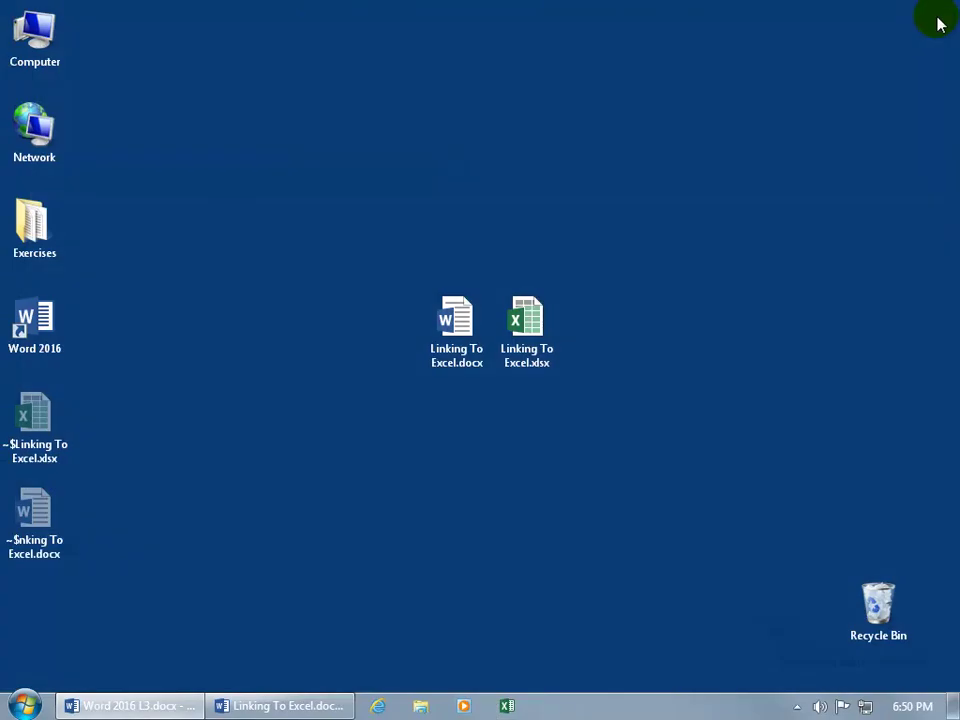
pyautogui.click(317, 705)
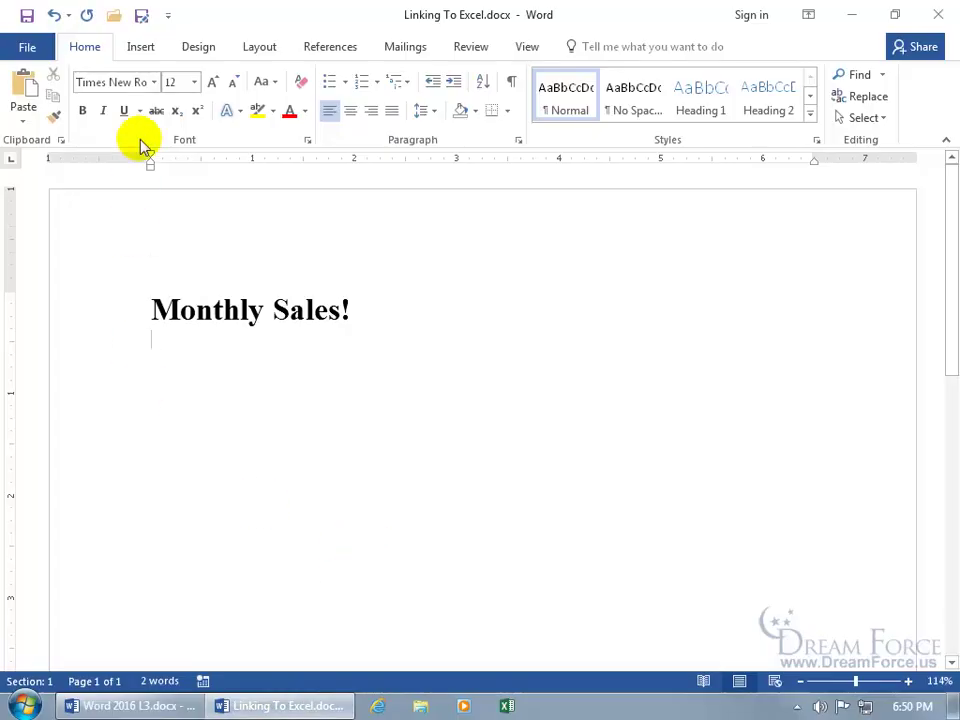
pyautogui.click(142, 47)
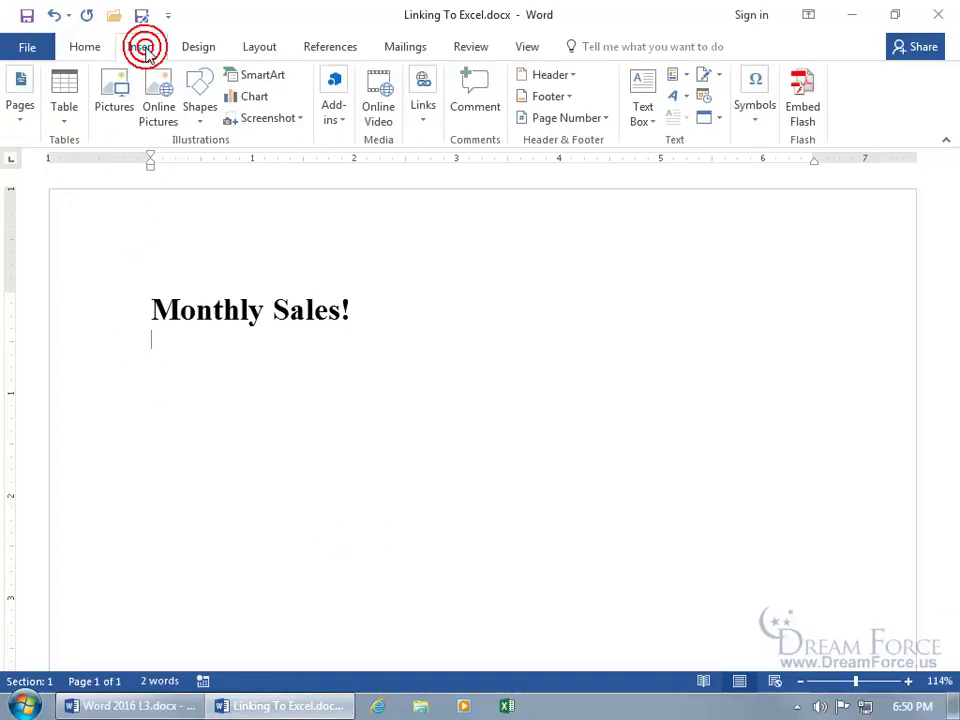
pyautogui.click(719, 120)
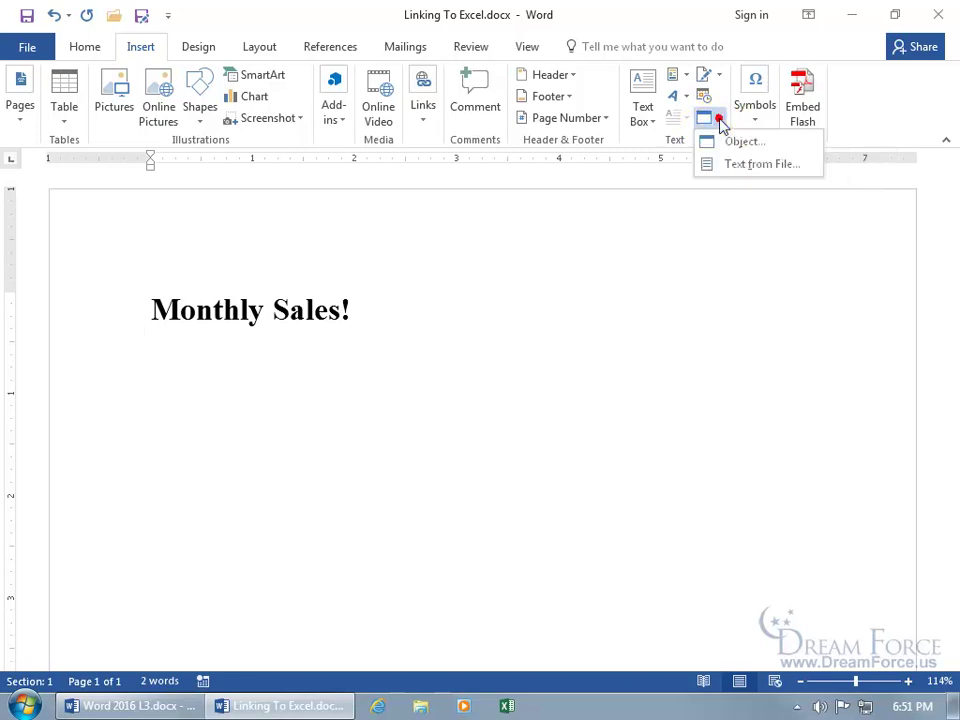
pyautogui.click(722, 166)
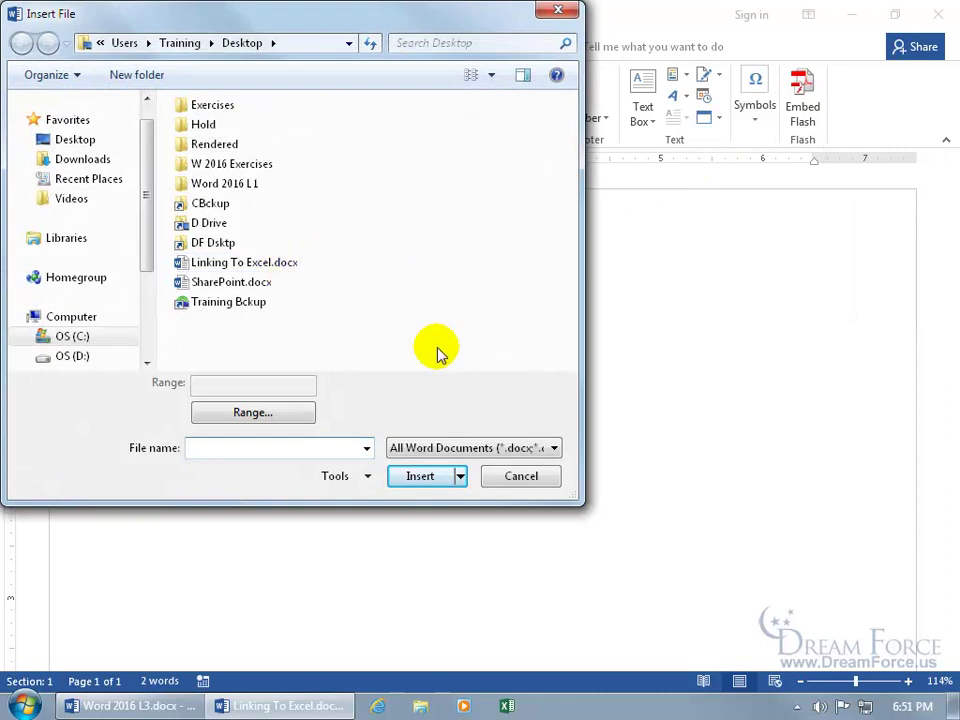
pyautogui.click(514, 477)
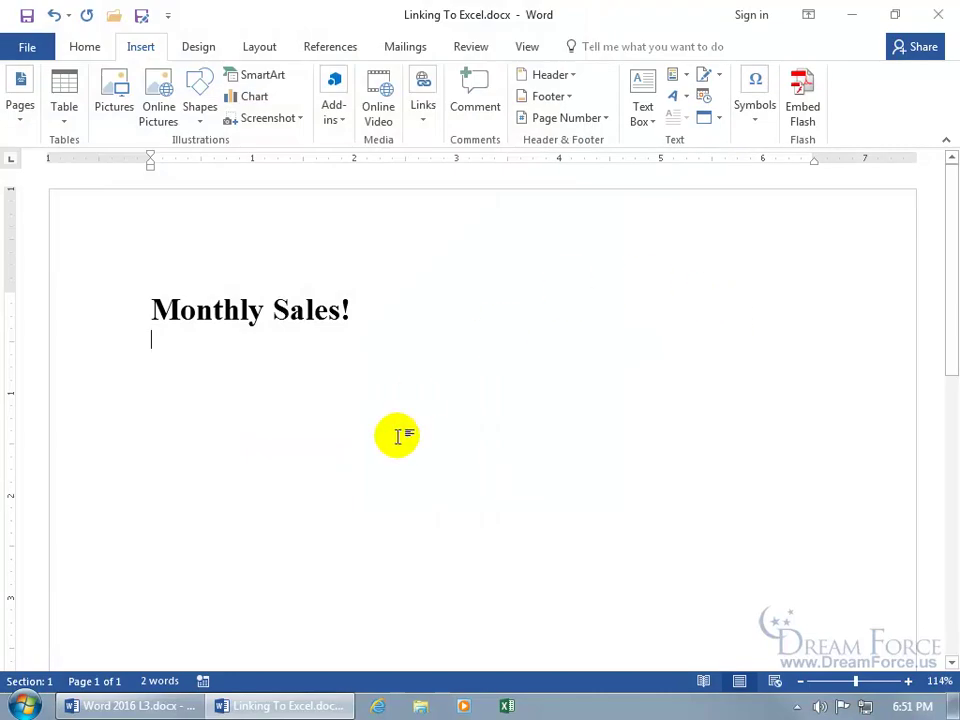
# - Insert Linking To Excel.xlsx as an object from file with Link to file ticked
pyautogui.click(705, 117)
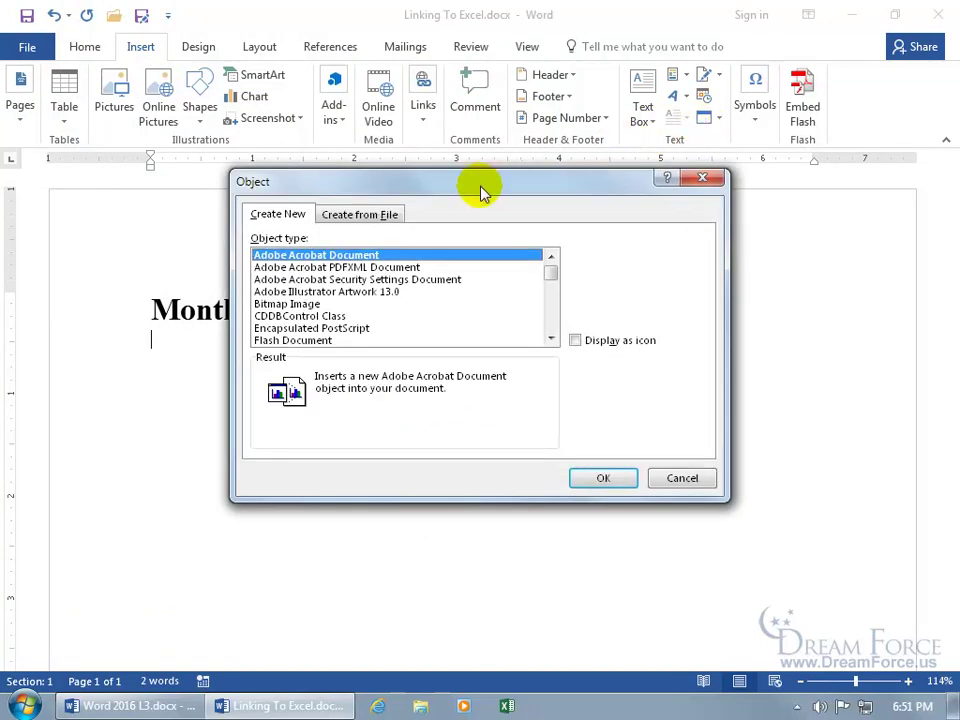
pyautogui.click(362, 216)
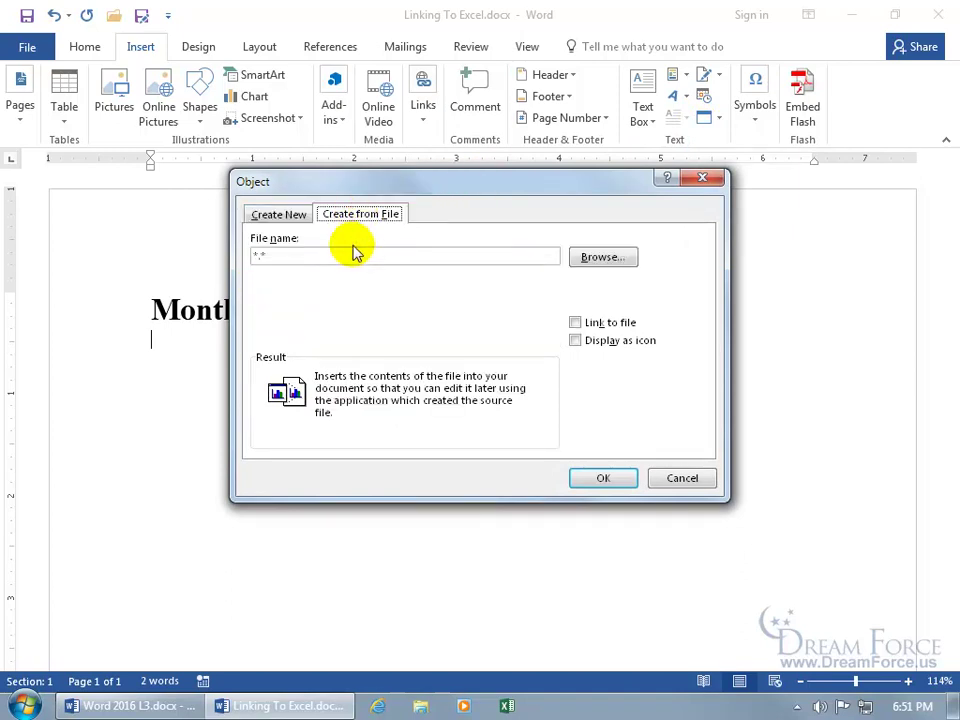
pyautogui.click(604, 259)
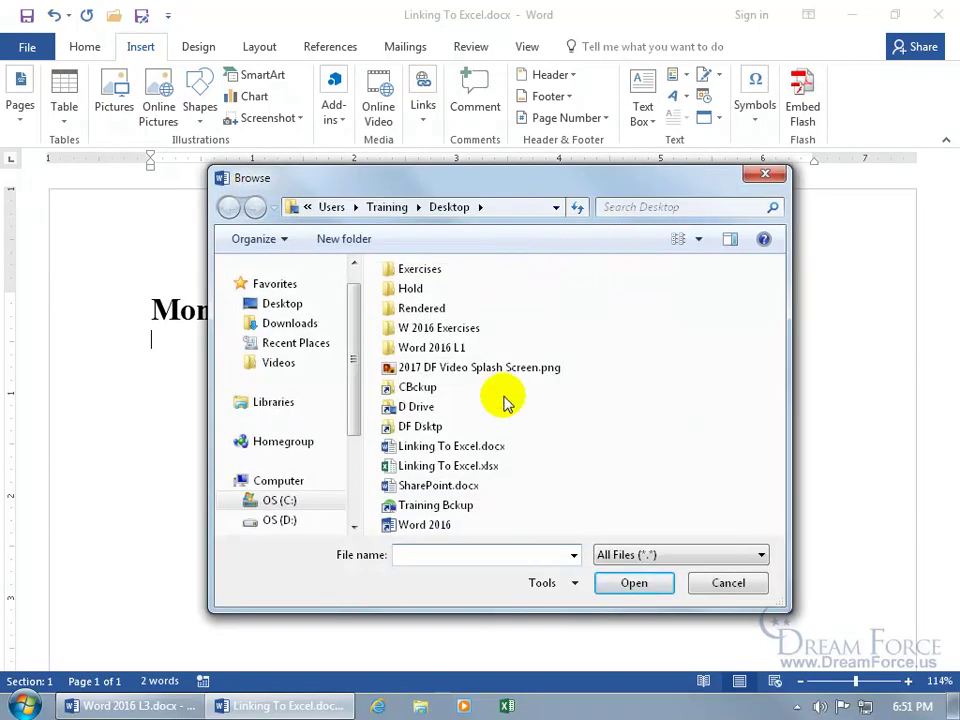
pyautogui.click(450, 466)
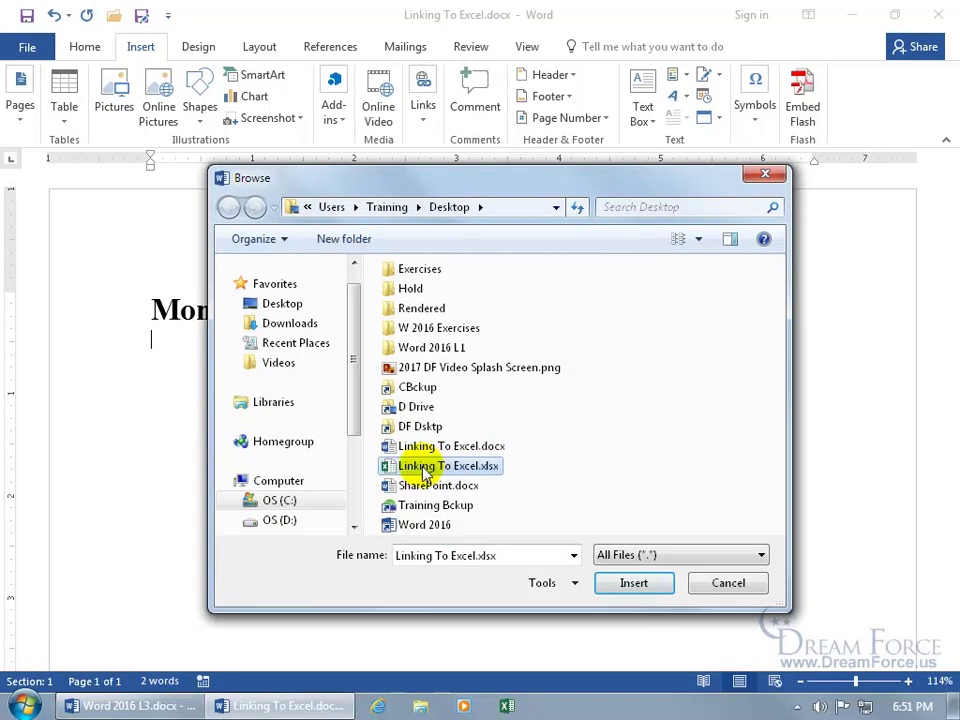
pyautogui.doubleClick(430, 466)
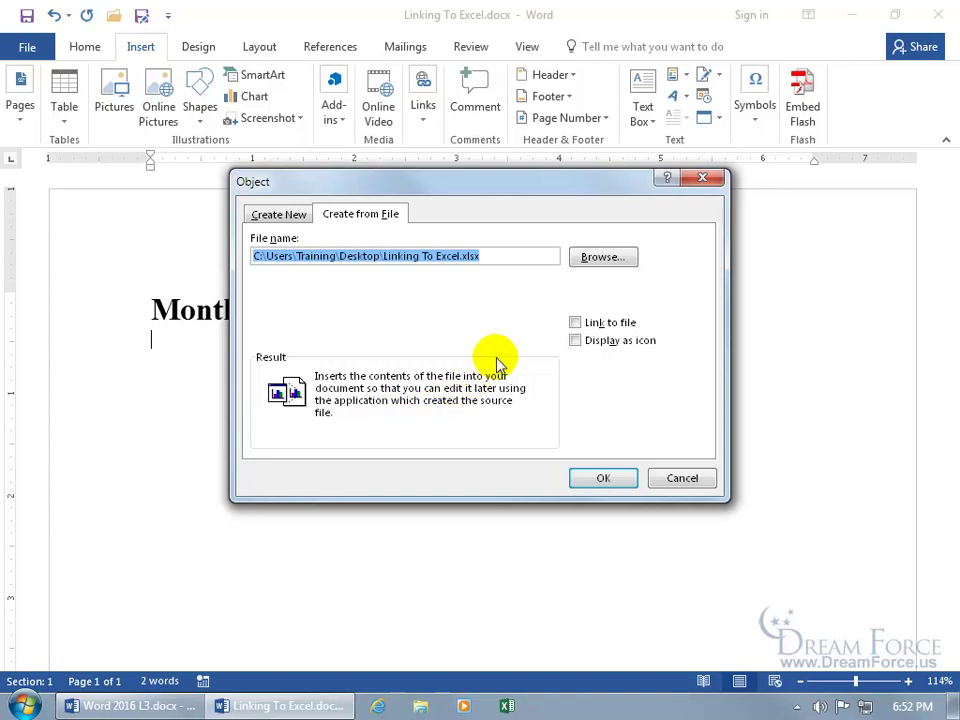
pyautogui.click(576, 323)
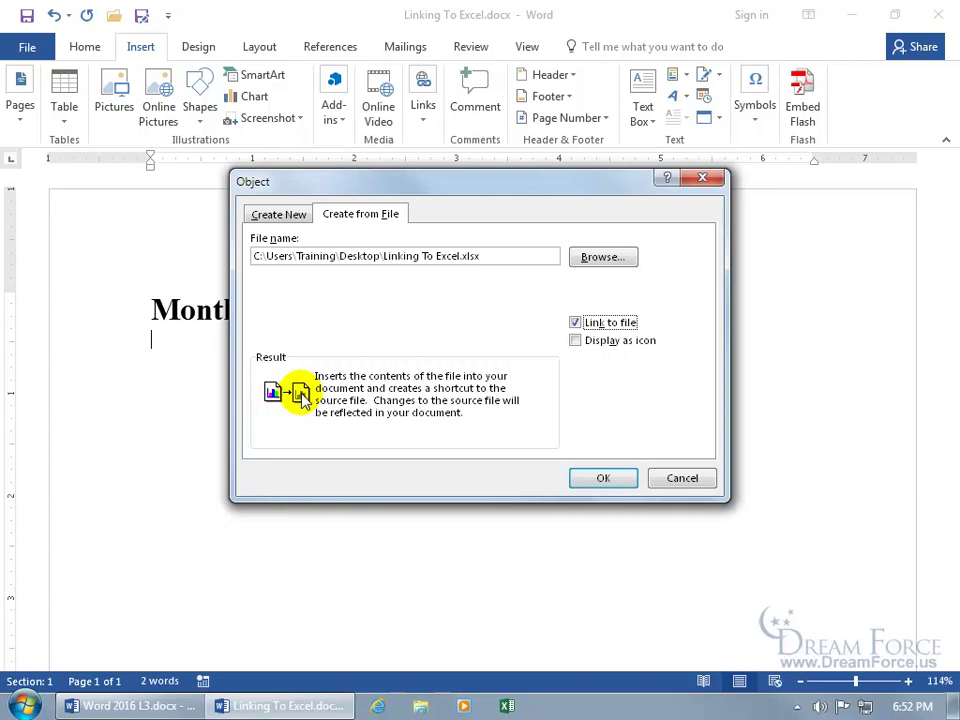
pyautogui.click(596, 478)
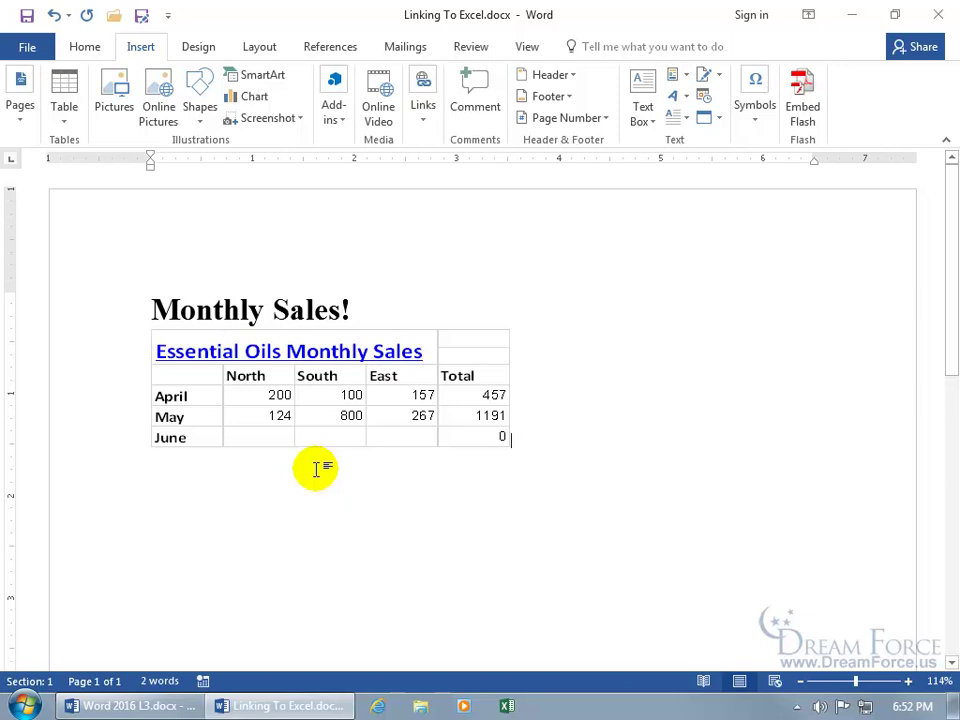
# - Reopen Linking To Excel.xlsx from Recent, enter June values 152, 600, 545 in B6:D6, and save
pyautogui.rightClick(507, 706)
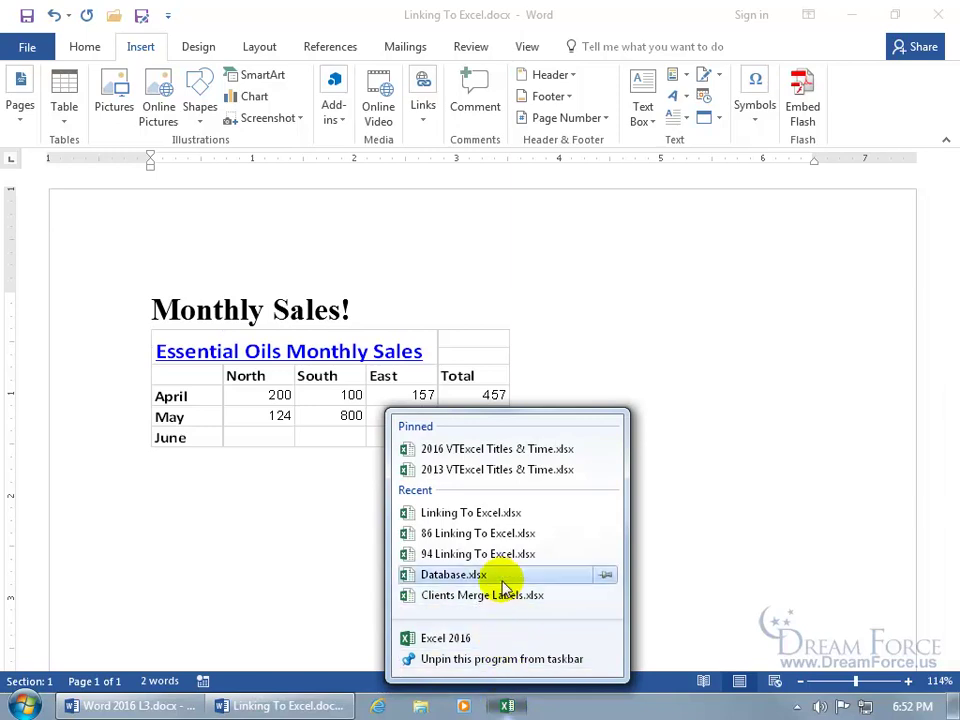
pyautogui.click(506, 517)
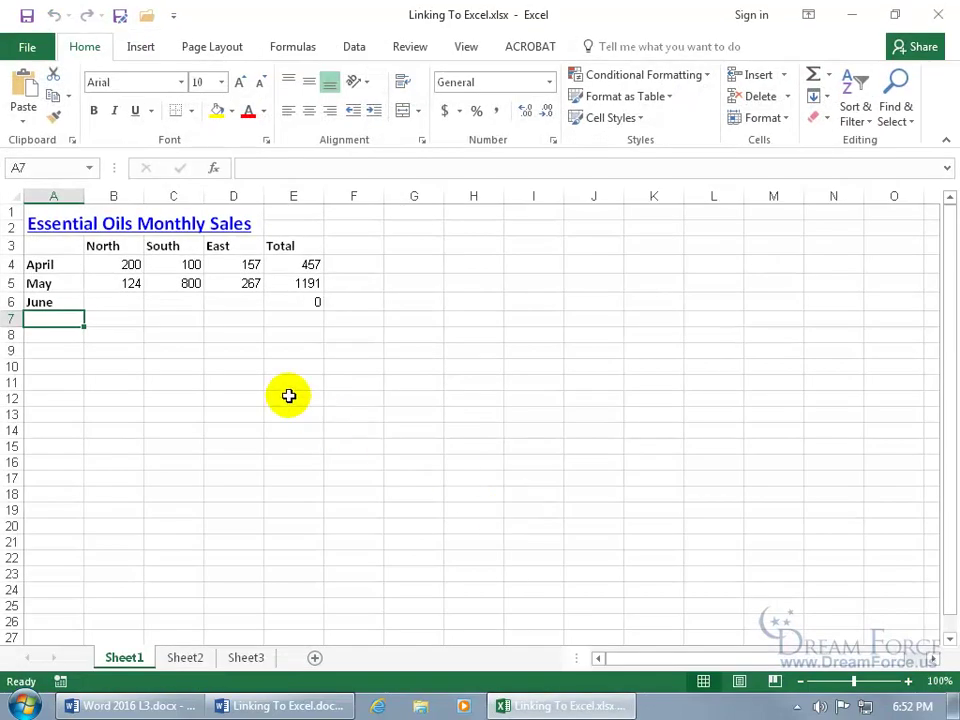
pyautogui.click(116, 302)
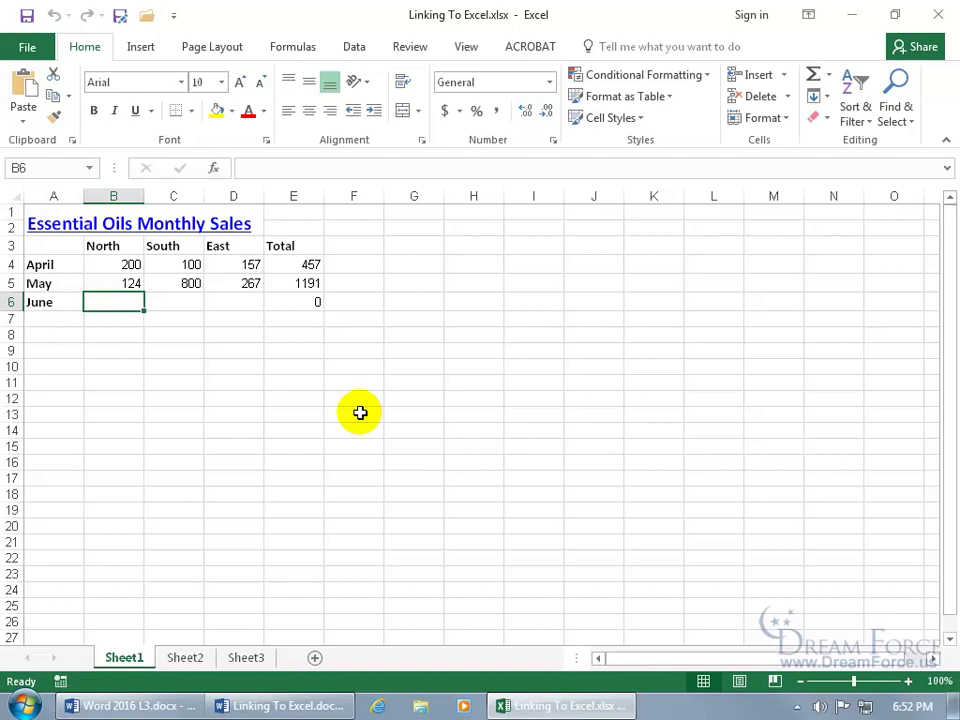
pyautogui.write('152')
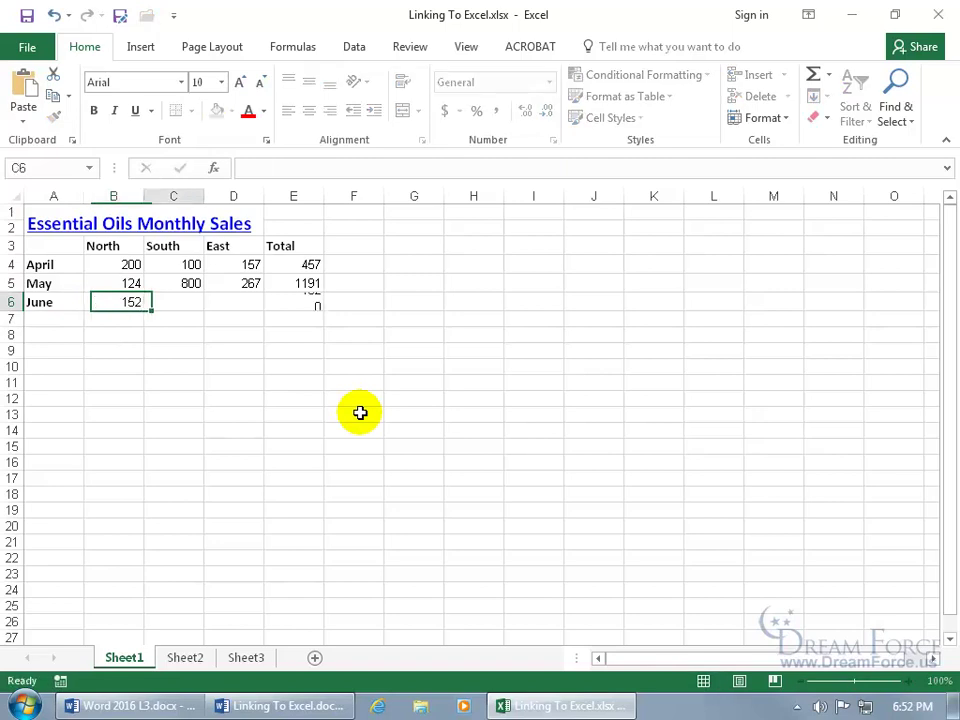
pyautogui.write('600')
pyautogui.press('Tab')
pyautogui.write('545')
pyautogui.press('Tab')
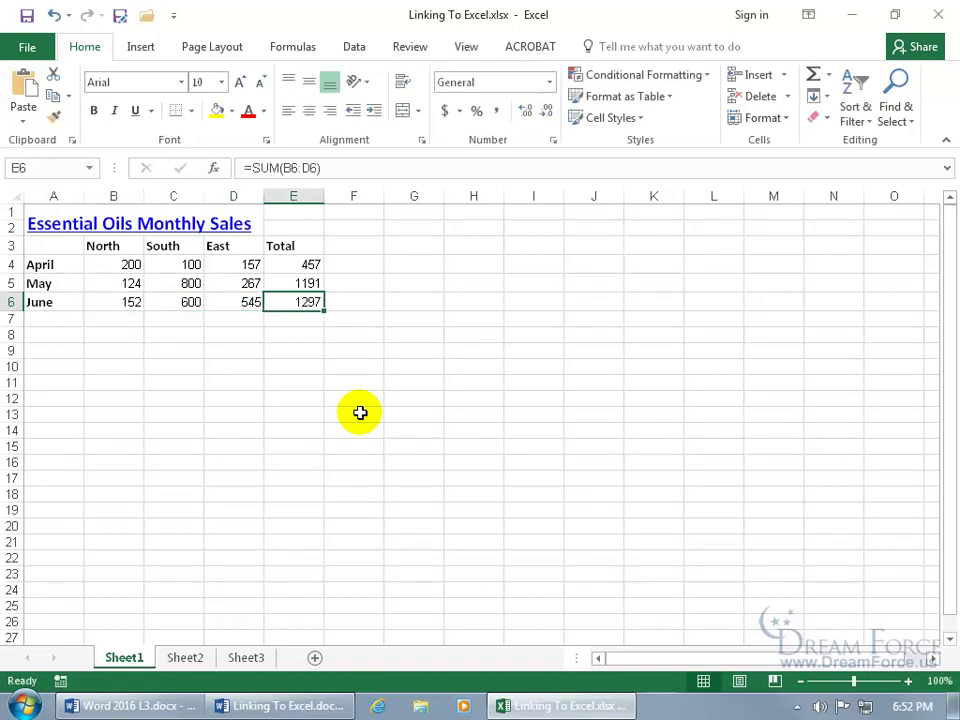
pyautogui.click(28, 18)
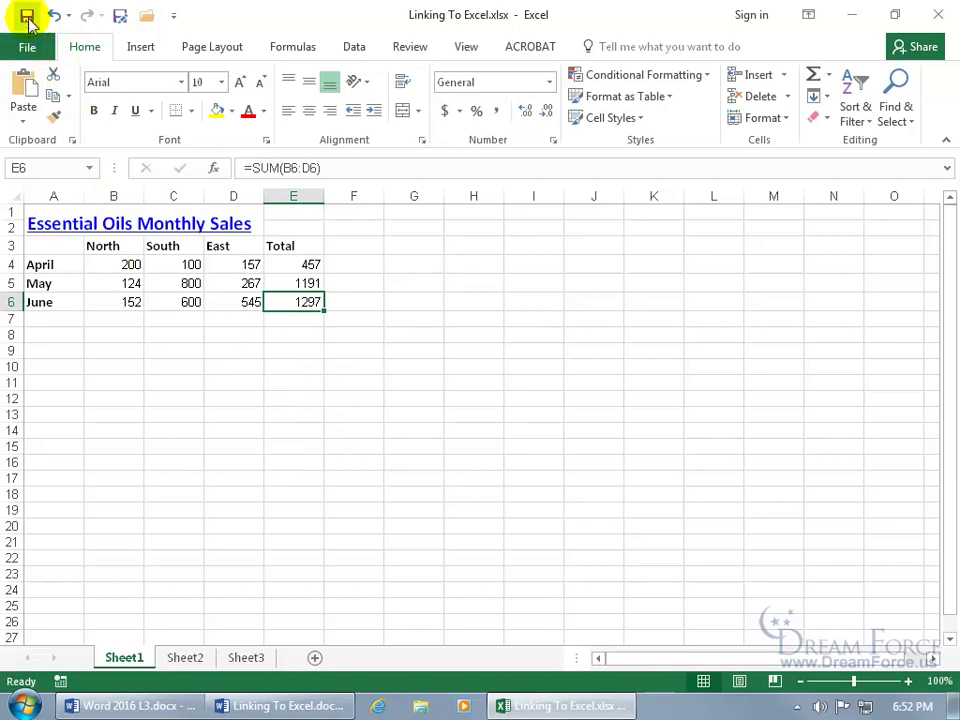
# - In Word, update the linked table so June shows 152, 600, 545 with total 1297
pyautogui.click(285, 708)
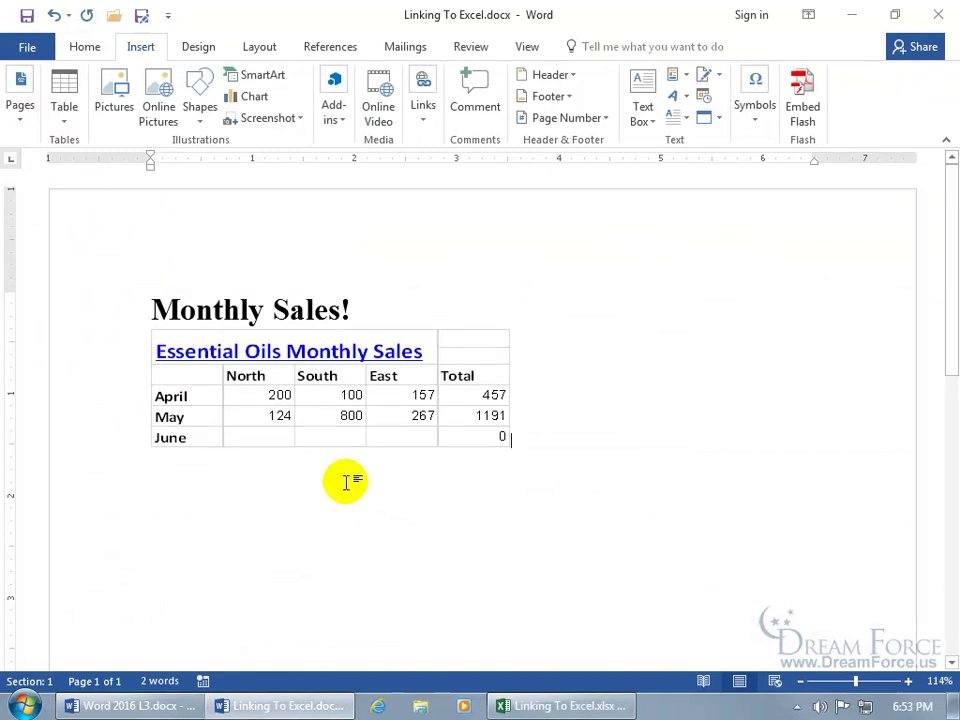
pyautogui.rightClick(346, 418)
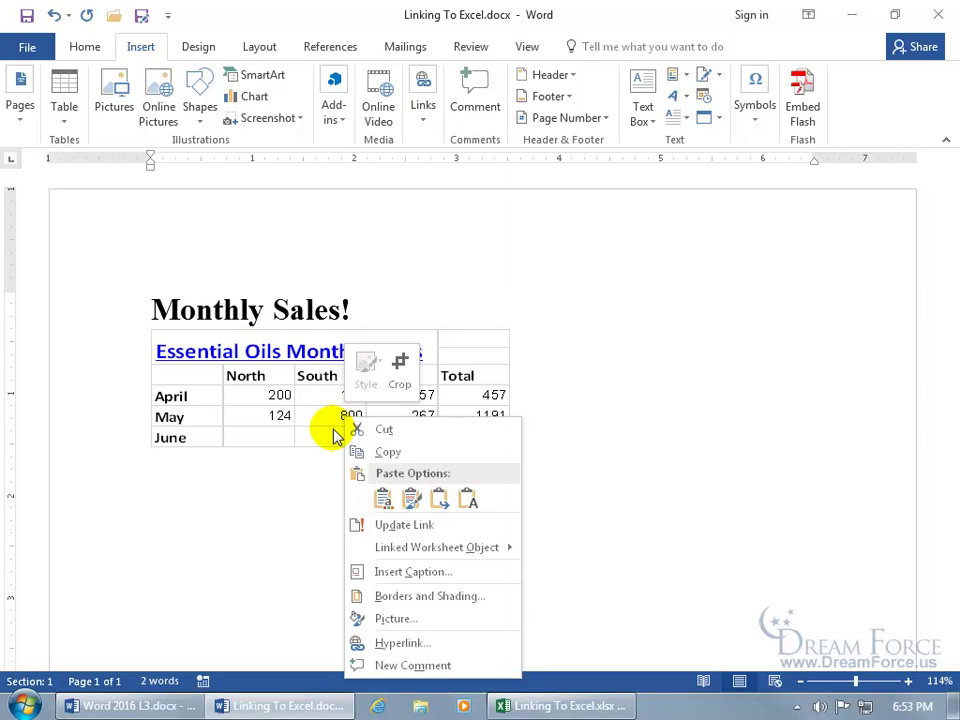
pyautogui.click(415, 532)
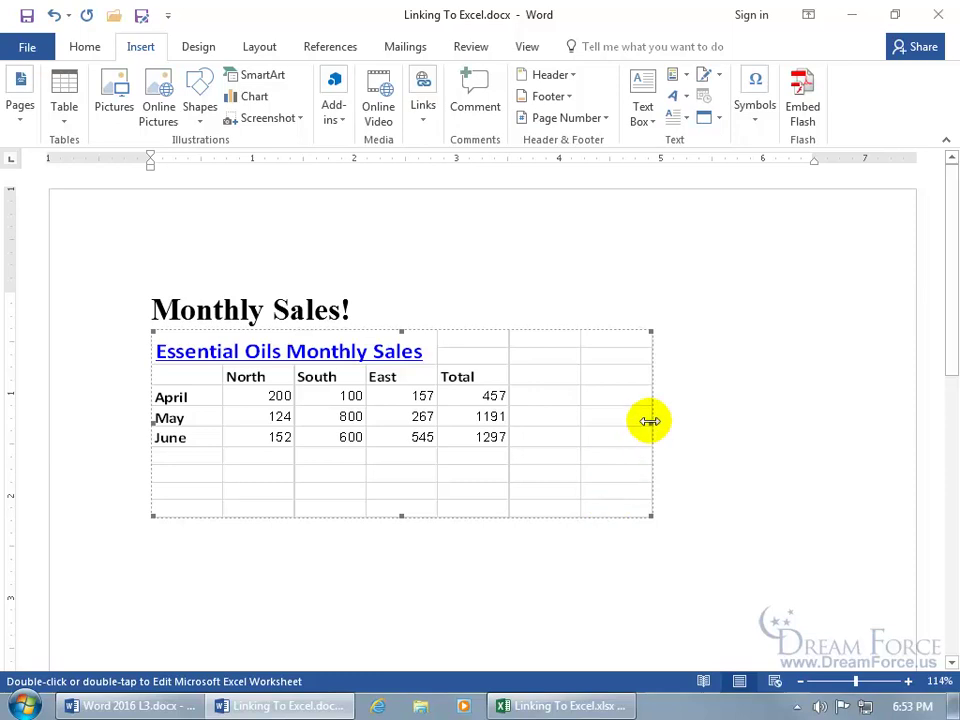
pyautogui.moveTo(650, 421); pyautogui.dragTo(565, 422)
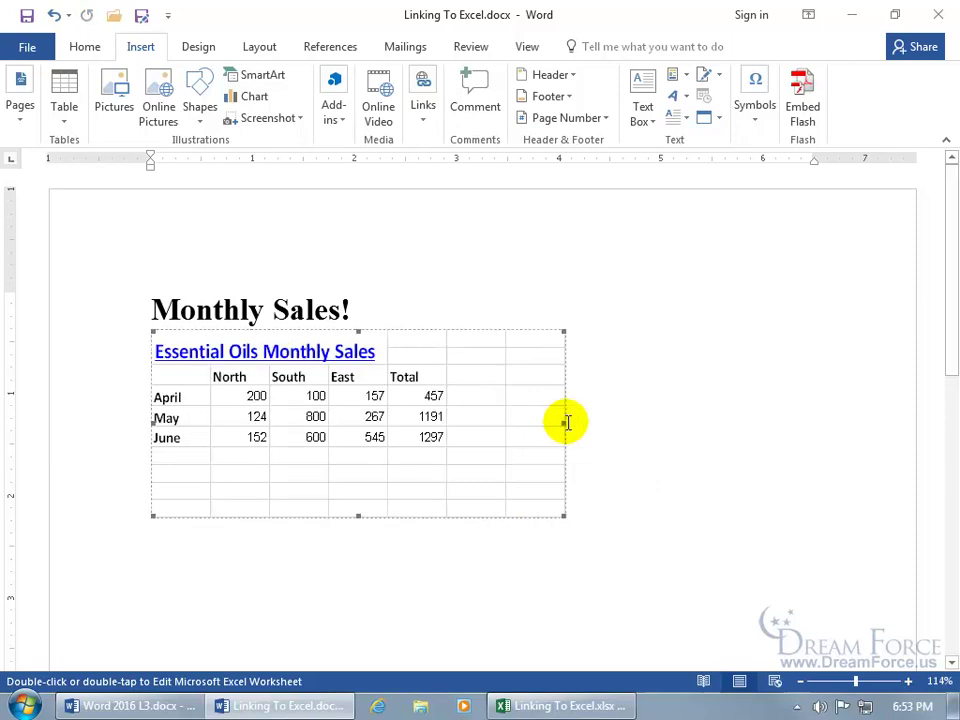
pyautogui.click(52, 18)
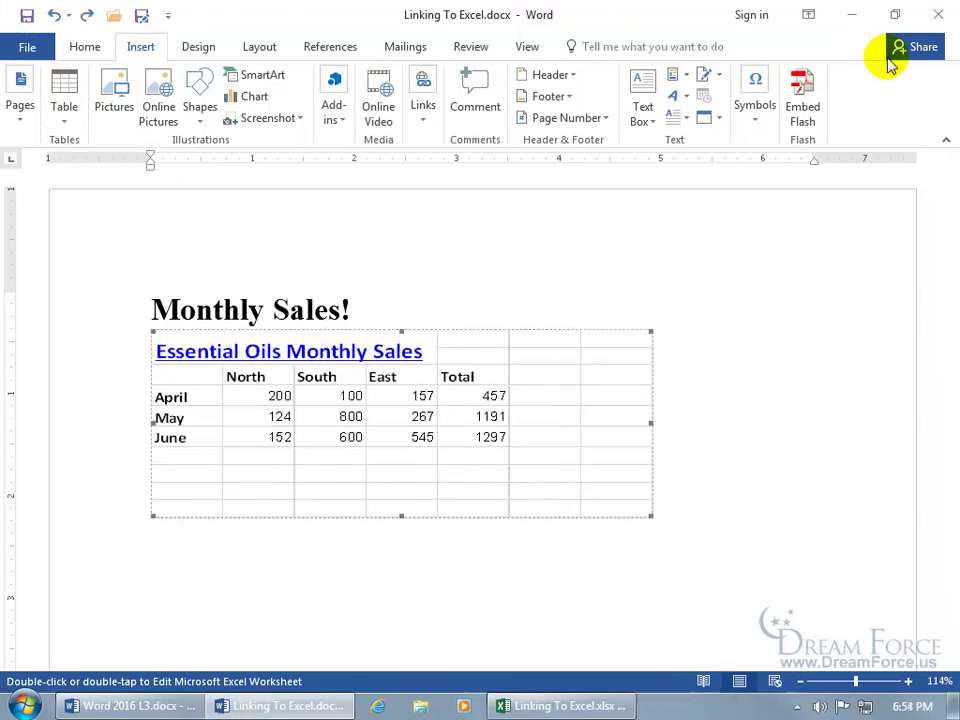
# - Close Word, delete Excel's June figures in B6:D6 so the total reads 0, and close Excel
pyautogui.click(936, 15)
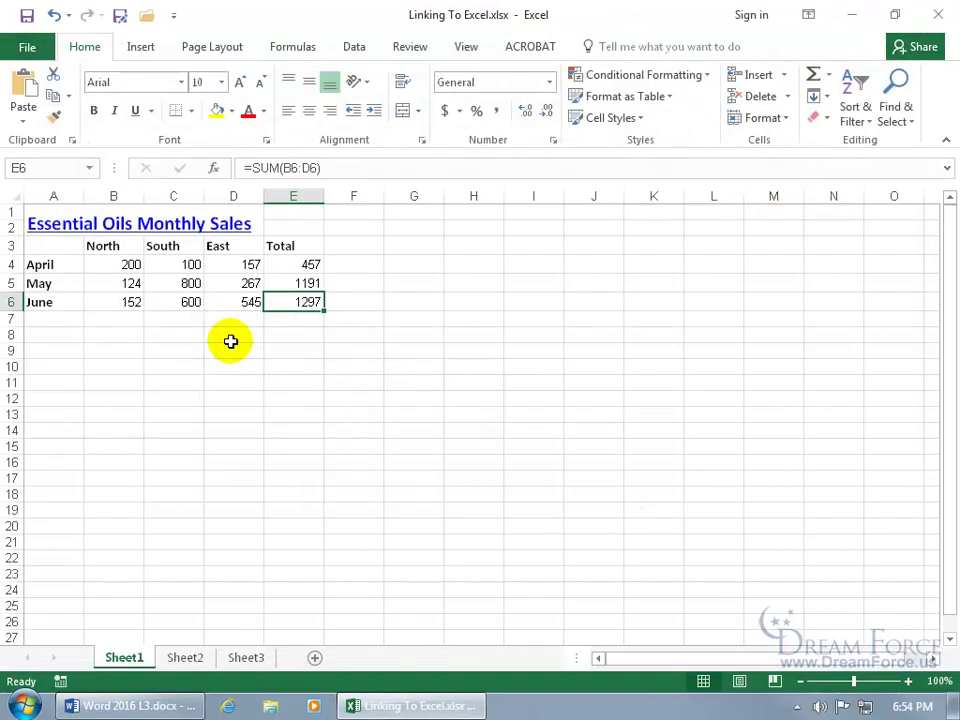
pyautogui.click(128, 302)
pyautogui.press('Delete')
pyautogui.press('Right')
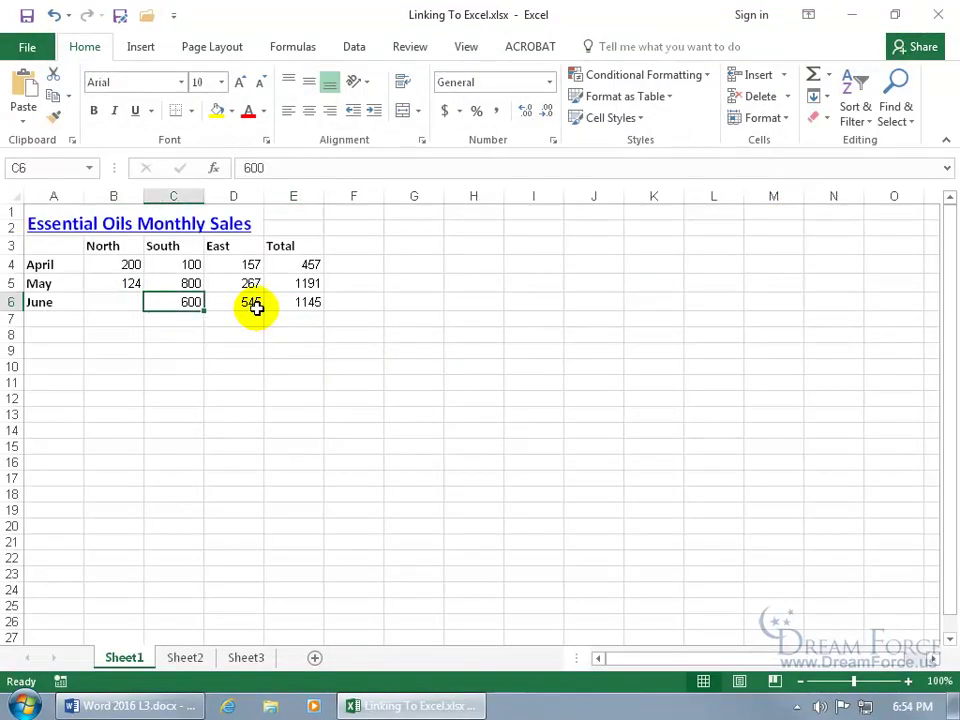
pyautogui.press('Delete')
pyautogui.press('Right')
pyautogui.press('Delete')
pyautogui.press('Right')
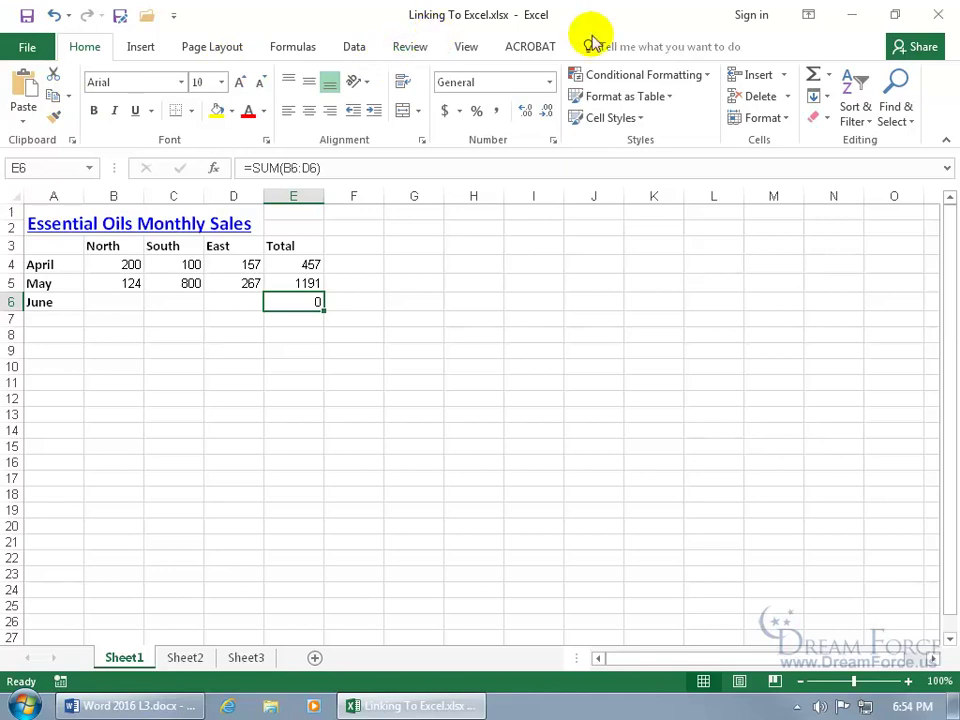
pyautogui.click(936, 14)
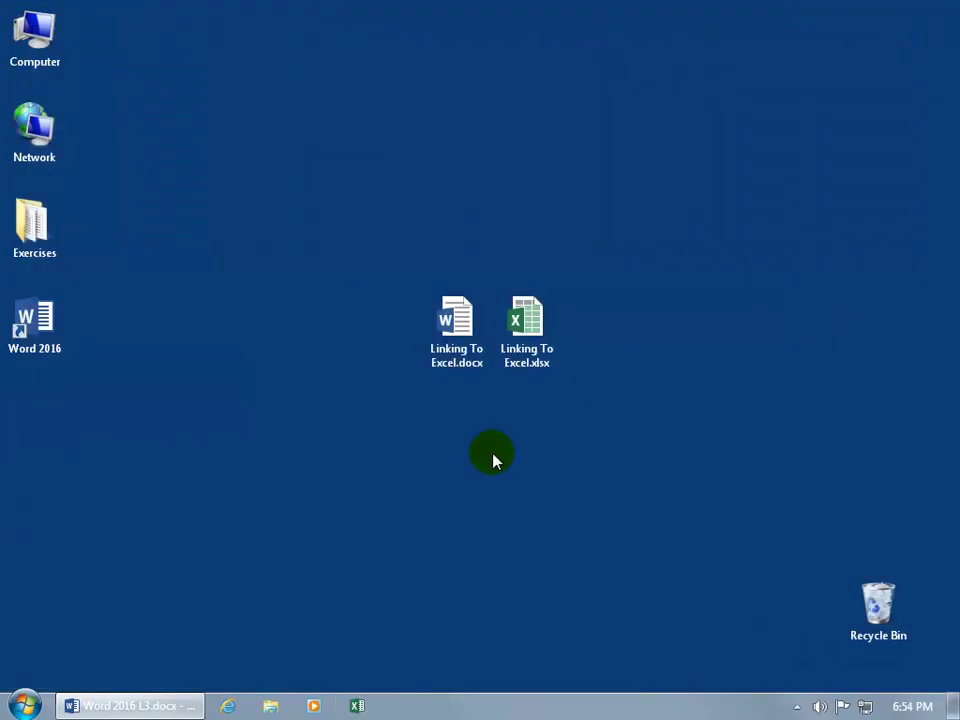
# - Open Linking To Excel.docx from the desktop so Word asks about updating its links
pyautogui.click(458, 328)
pyautogui.doubleClick(460, 334)
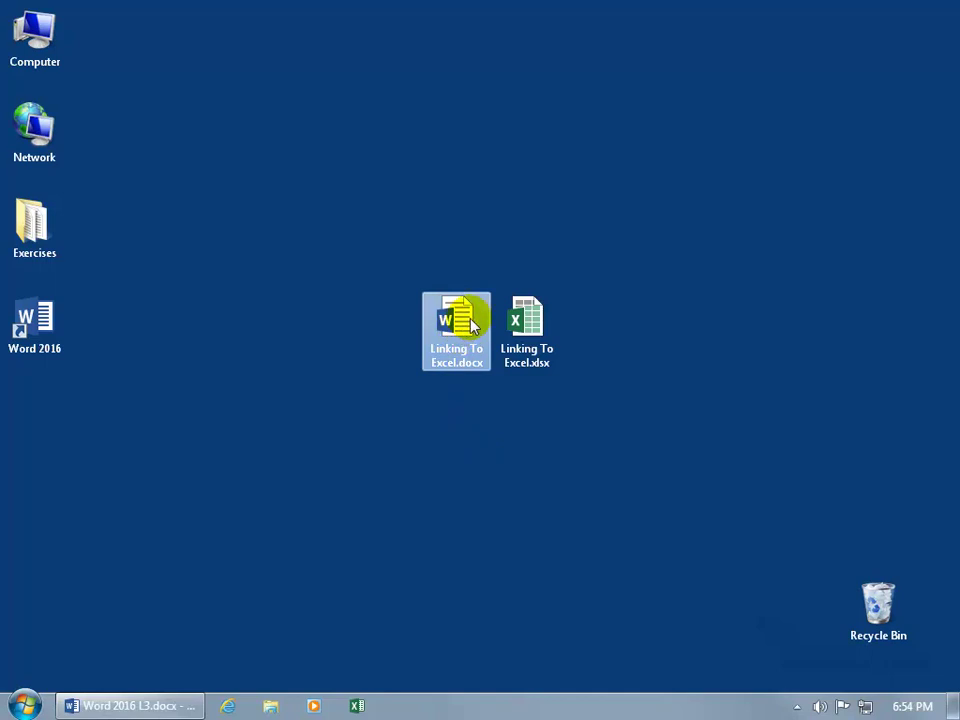
pyautogui.keyDown('ctrl'); pyautogui.click(522, 328); pyautogui.keyUp('ctrl')
pyautogui.click(453, 330)
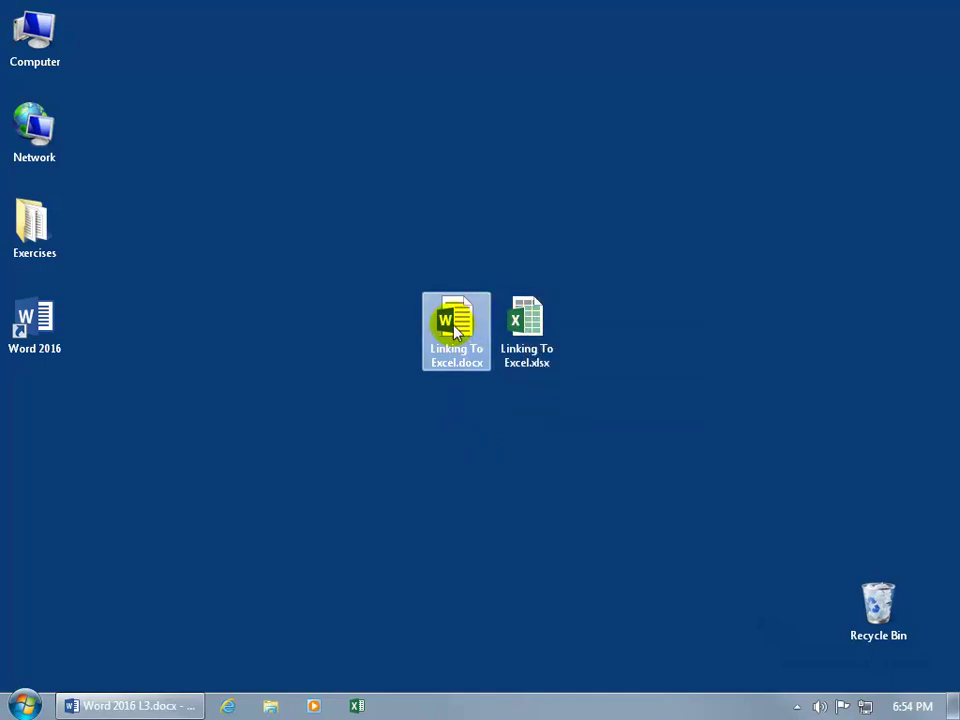
pyautogui.doubleClick(455, 333)
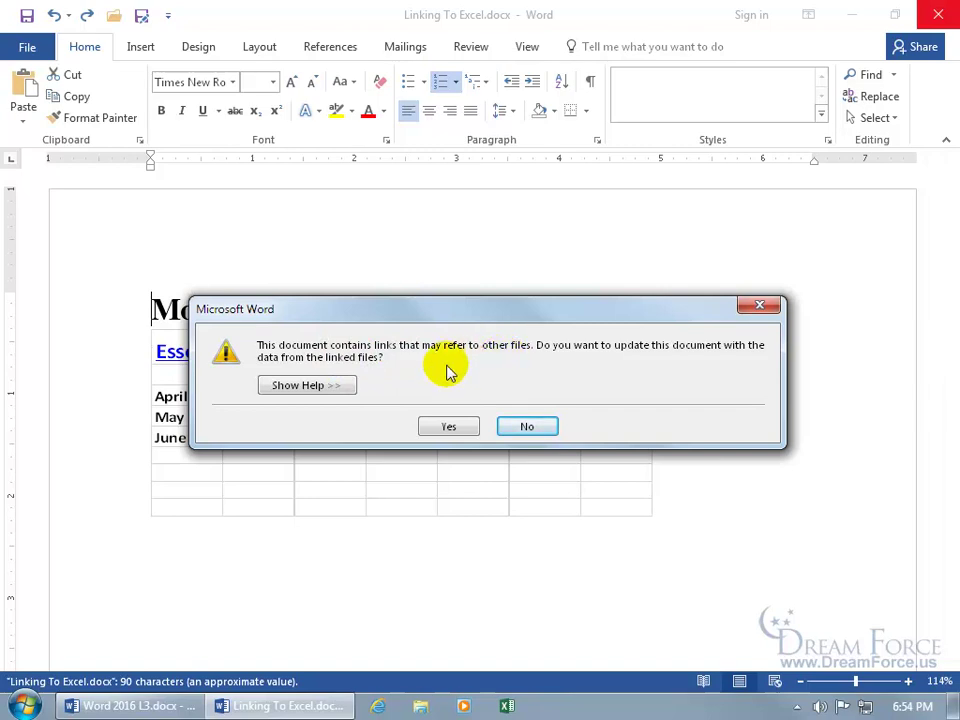
# - Move the update-links prompt aside to see the table still showing June totalling 1297
pyautogui.moveTo(419, 316); pyautogui.dragTo(424, 249)
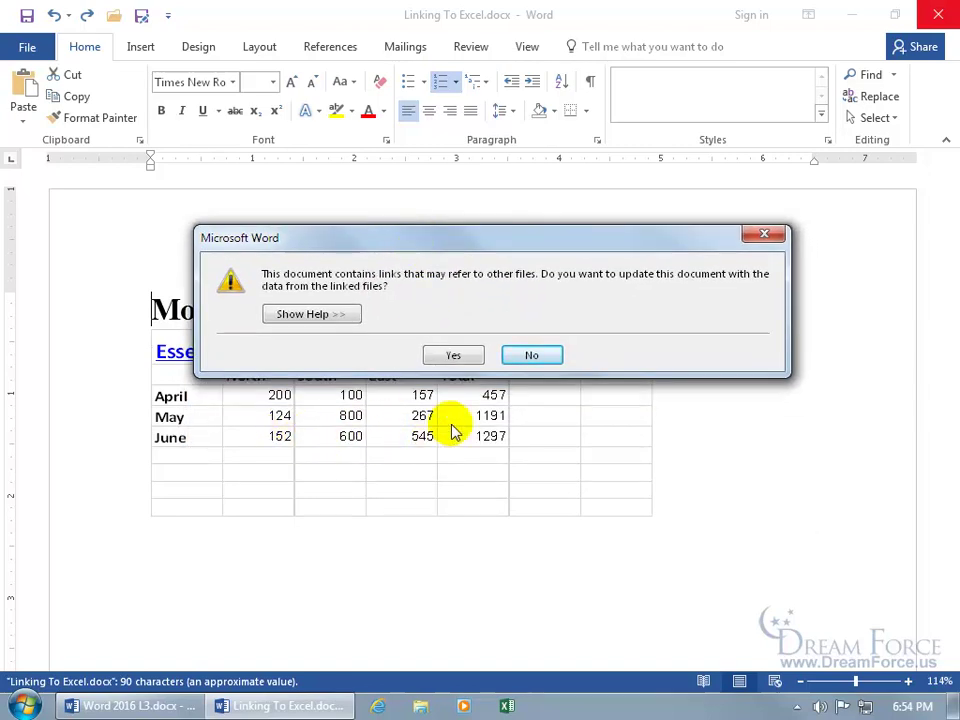
# - Decline the link update, close and reopen Linking To Excel.docx, then accept updating links
pyautogui.click(521, 358)
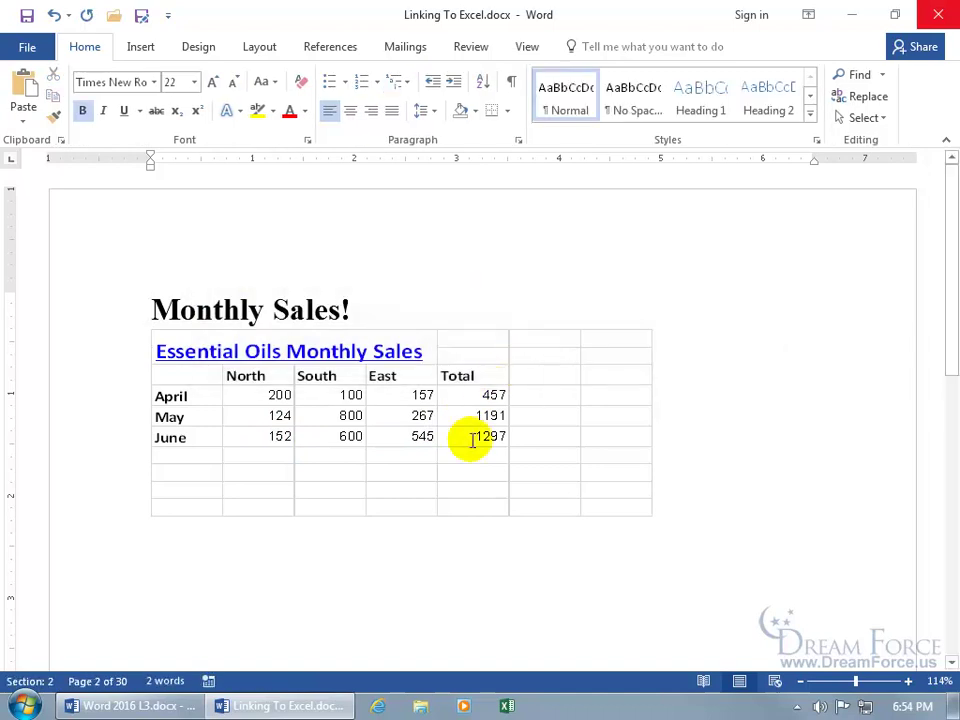
pyautogui.click(937, 14)
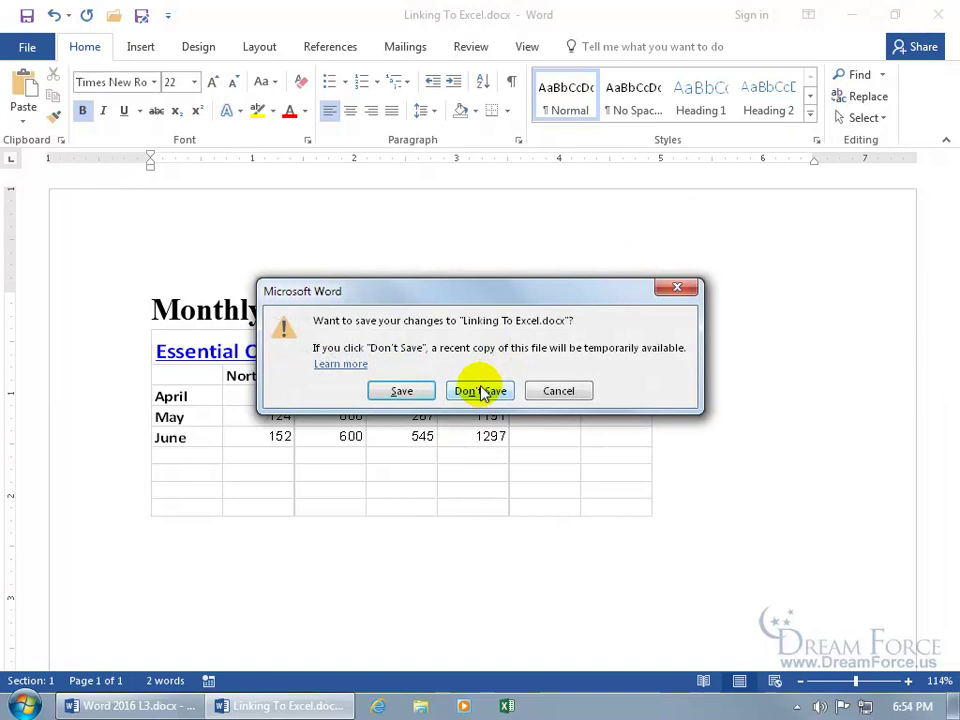
pyautogui.click(431, 395)
pyautogui.click(450, 322)
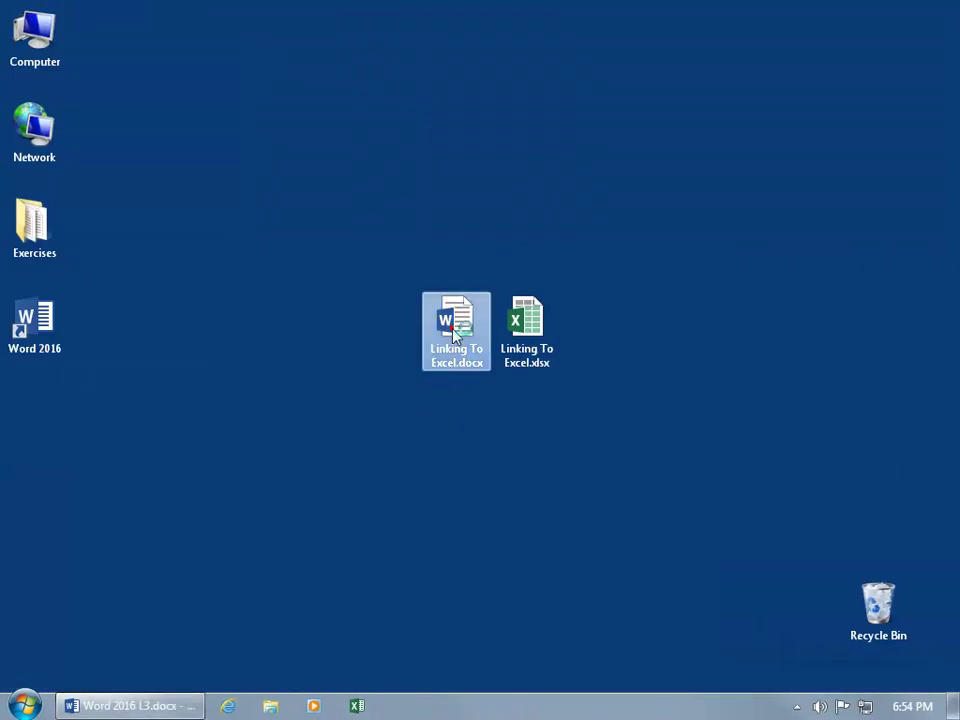
pyautogui.doubleClick(453, 335)
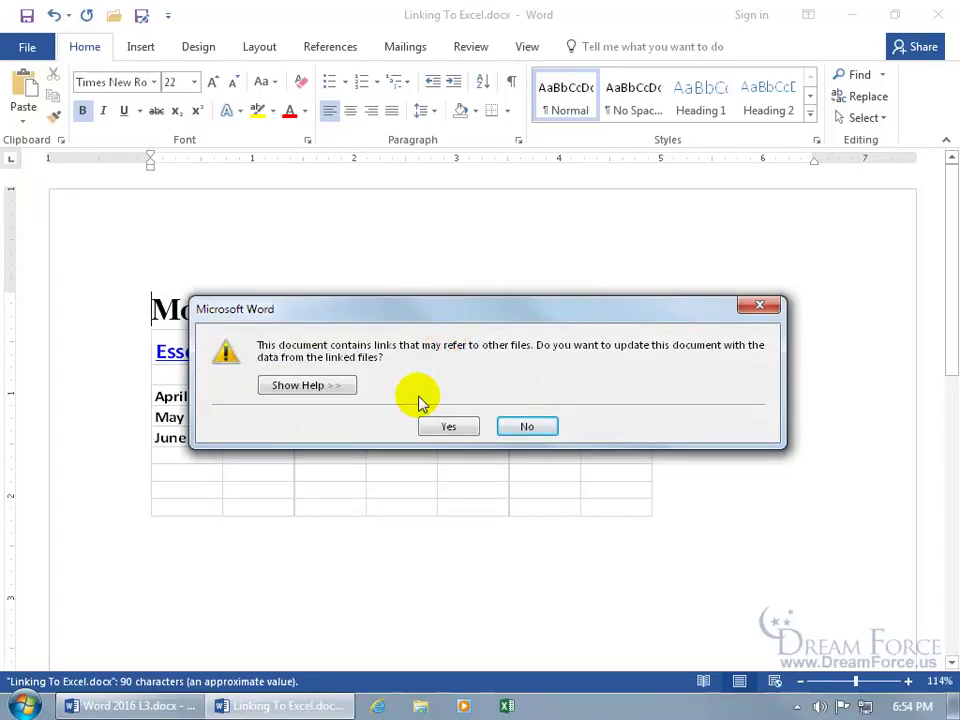
pyautogui.click(450, 429)
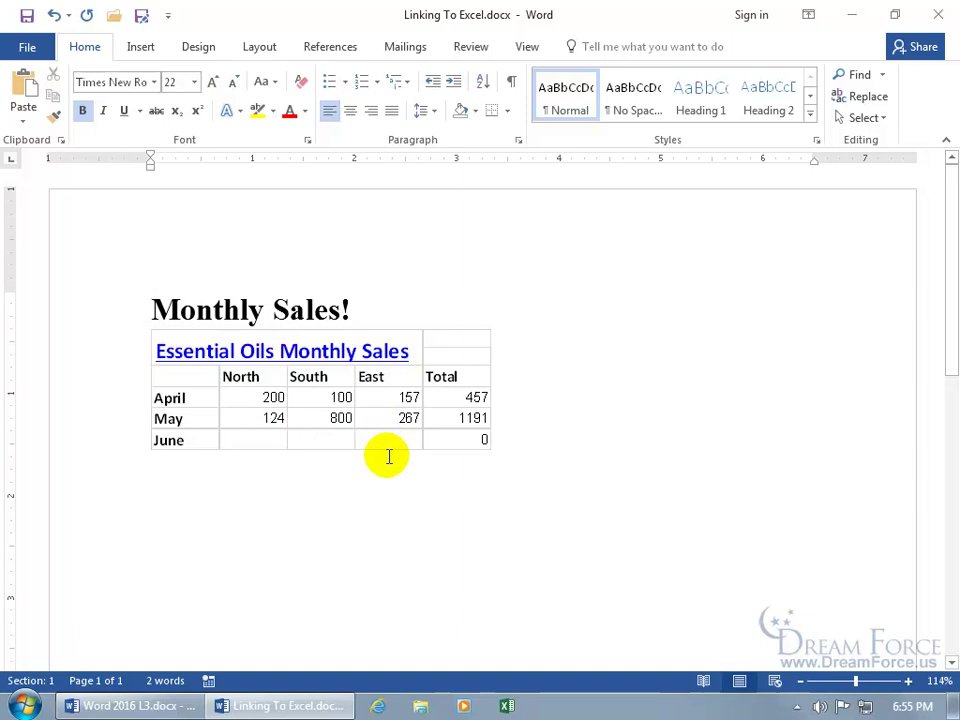
# - Open the table's source via Linked Worksheet Object > Edit Link, close Excel, then reopen that menu
pyautogui.rightClick(338, 419)
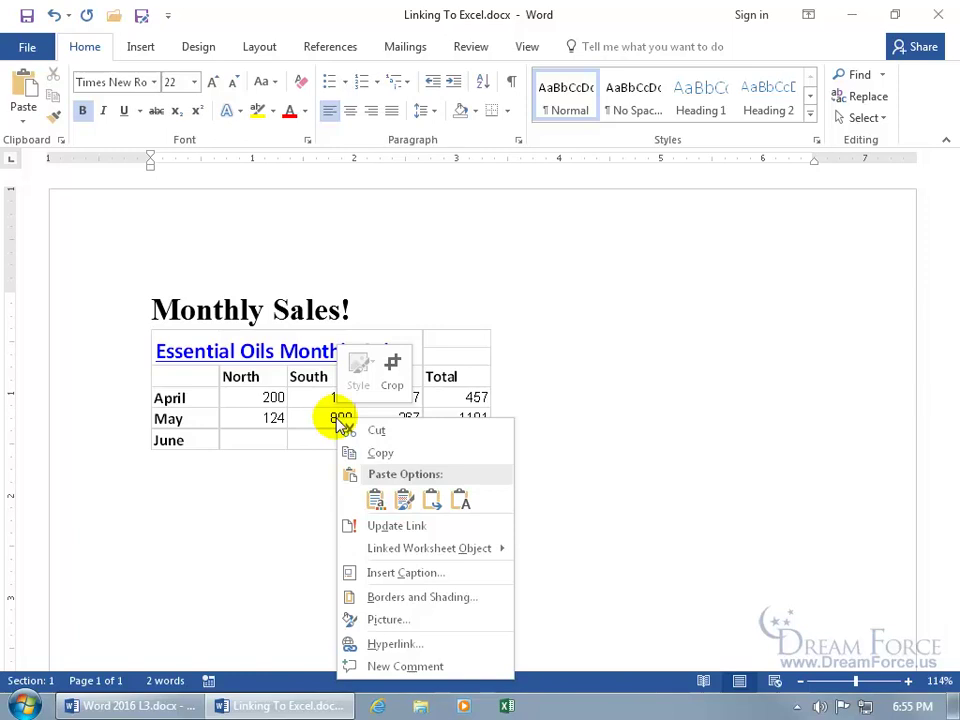
pyautogui.moveTo(389, 560)
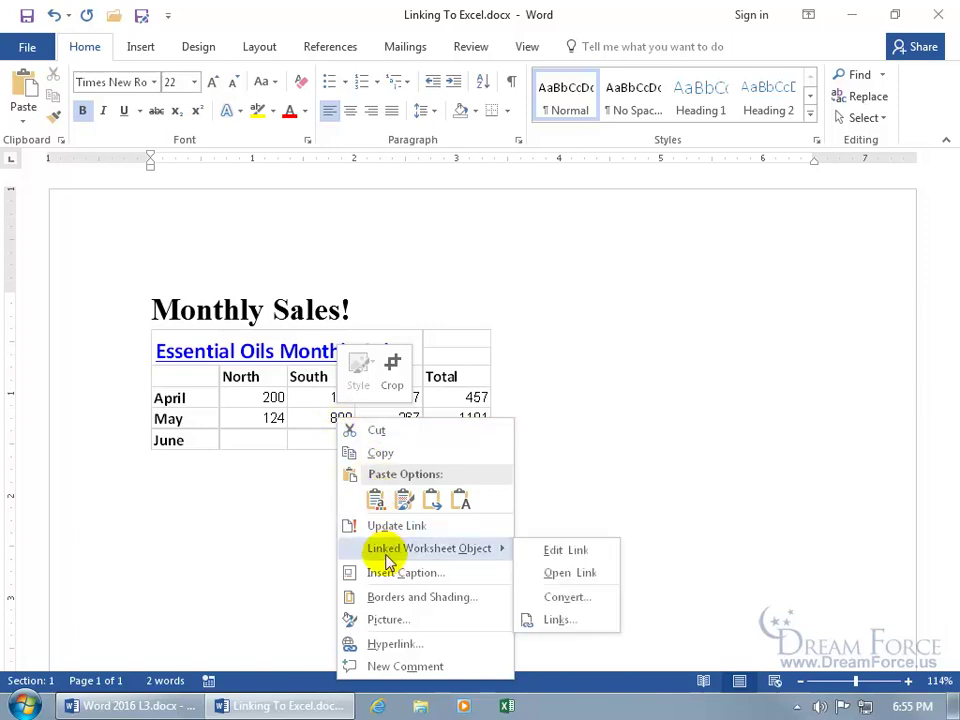
pyautogui.click(564, 552)
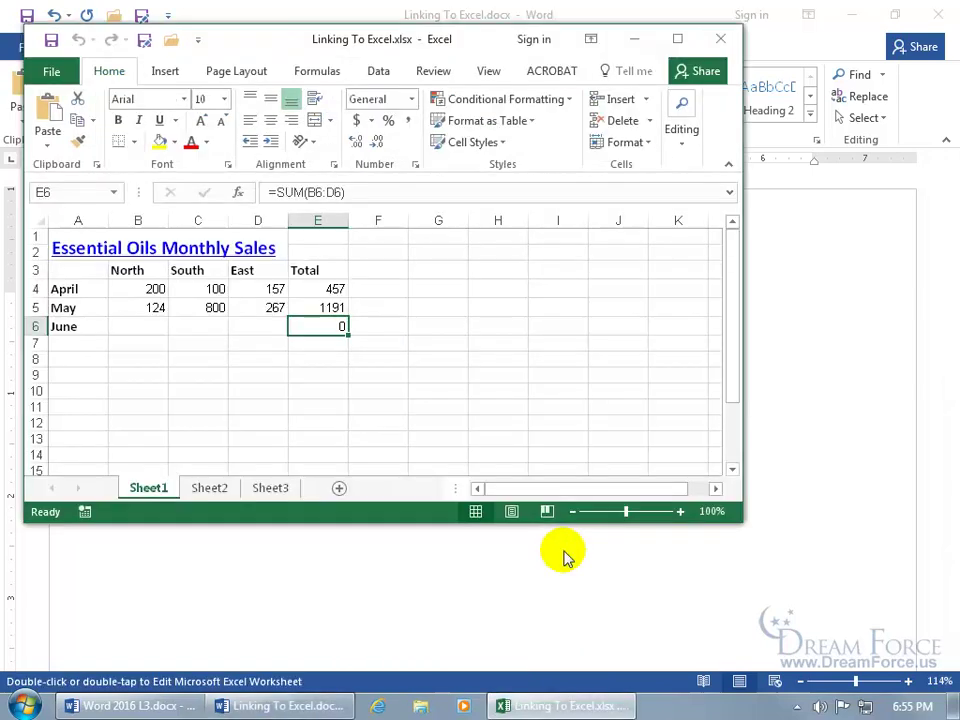
pyautogui.click(721, 39)
pyautogui.rightClick(333, 420)
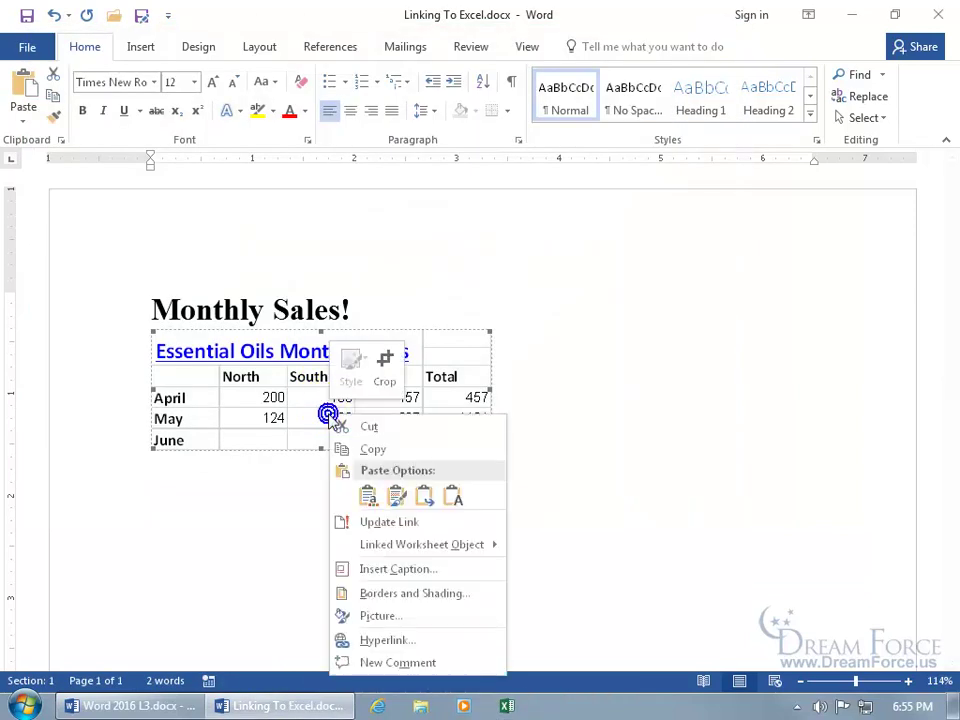
pyautogui.moveTo(378, 544)
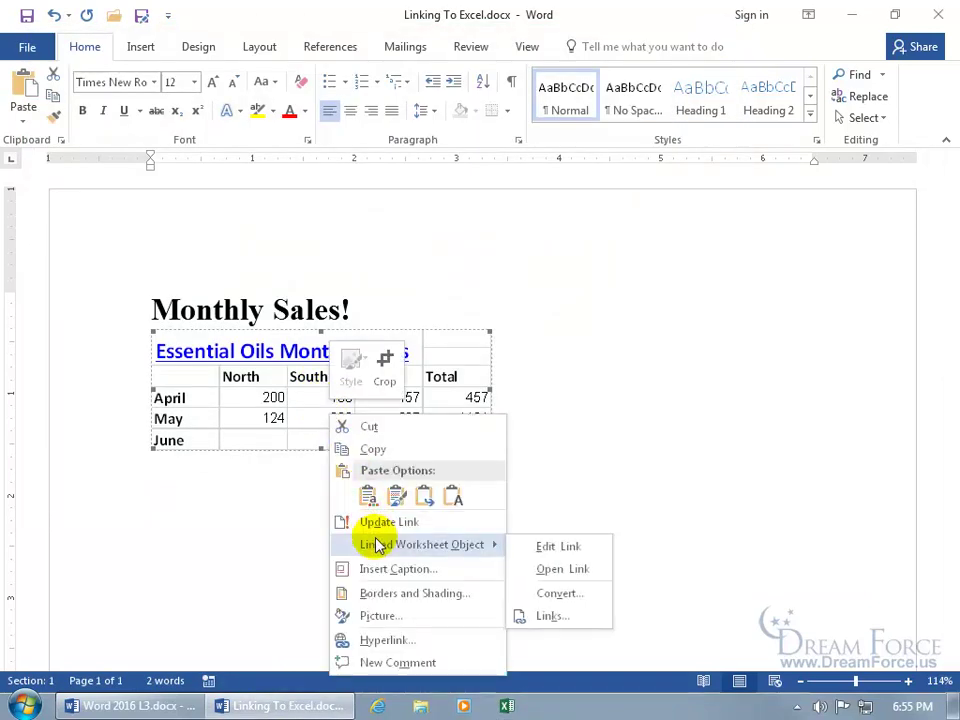
# - Open the linked workbook, enter June sales 1, 2 and 3 in B6:D6, then close it
pyautogui.click(563, 569)
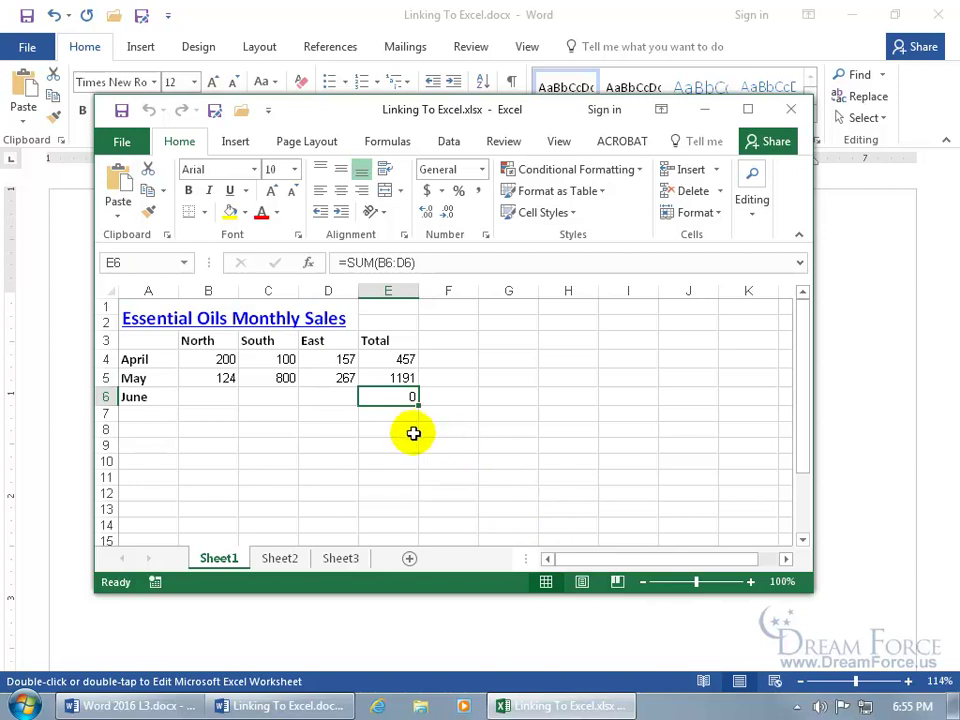
pyautogui.click(221, 398)
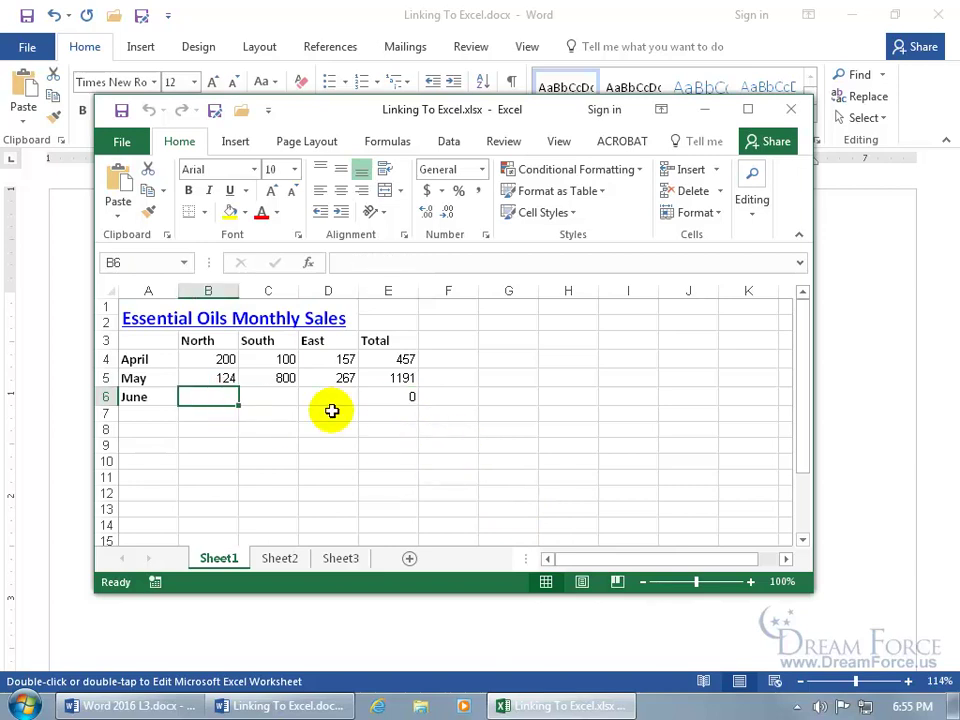
pyautogui.write('1')
pyautogui.press('Tab')
pyautogui.write('2')
pyautogui.press('Tab')
pyautogui.write('3')
pyautogui.press('Return')
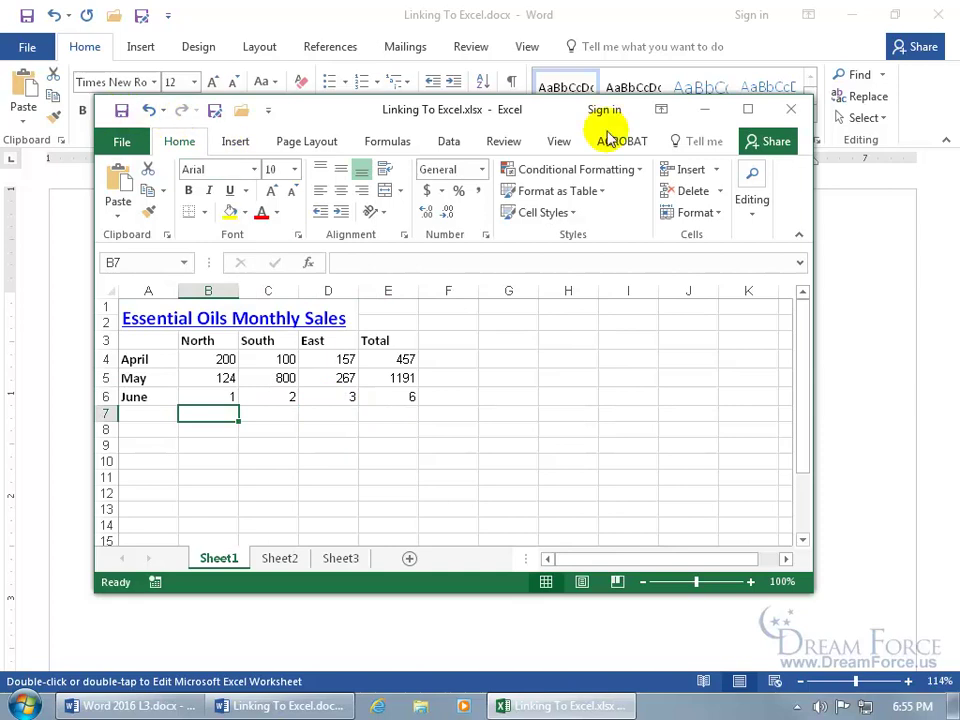
pyautogui.click(790, 110)
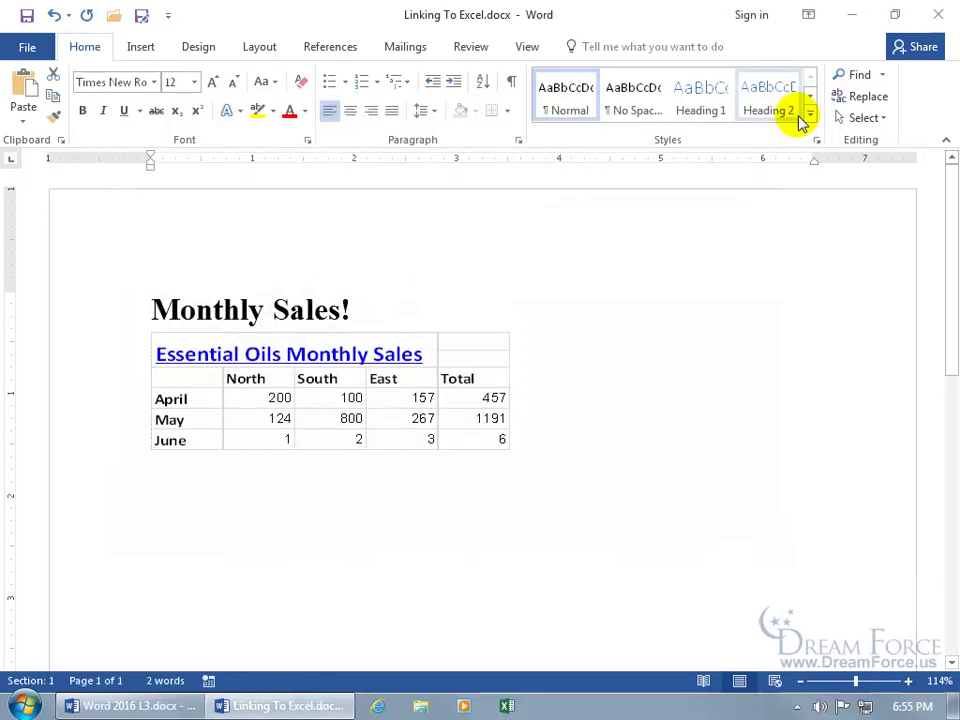
# - Update the linked table to show June's 1, 2, 3, then open the Links dialog
pyautogui.rightClick(356, 440)
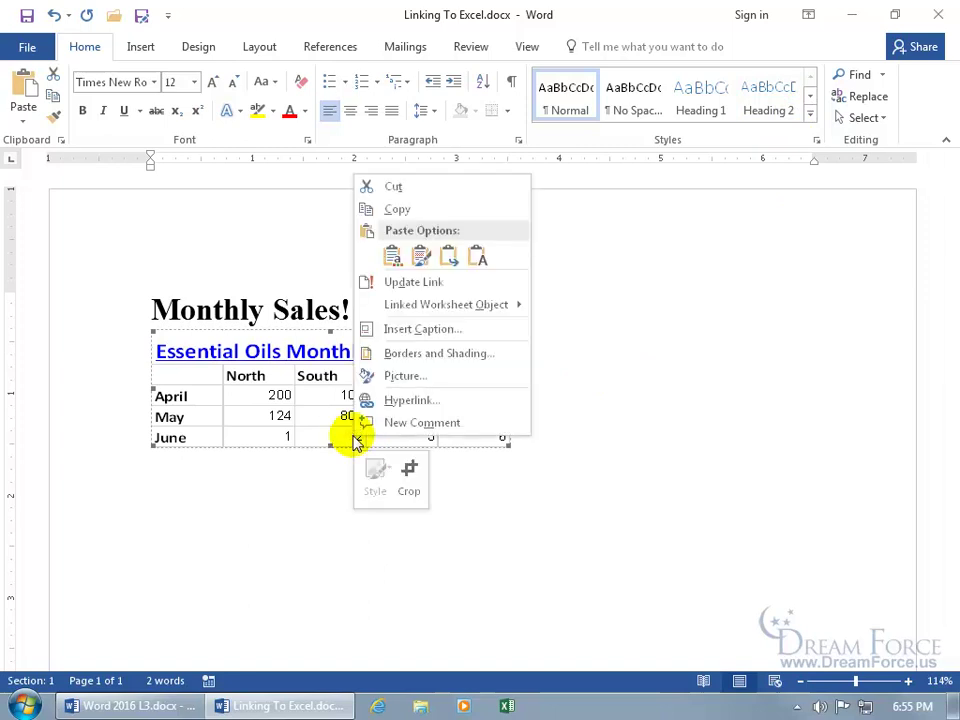
pyautogui.click(412, 284)
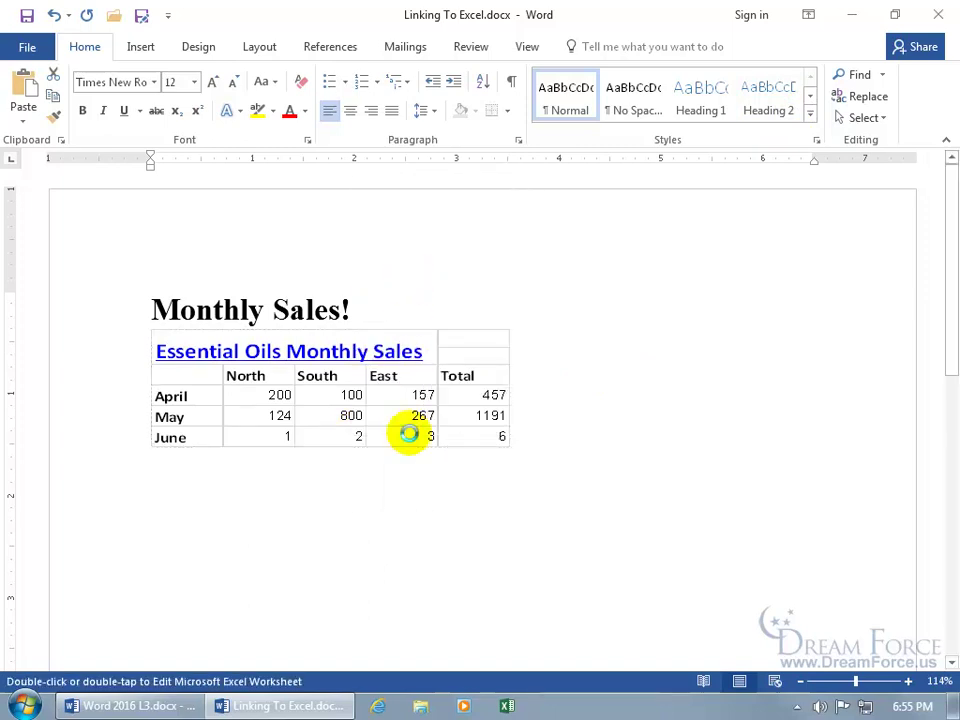
pyautogui.rightClick(357, 437)
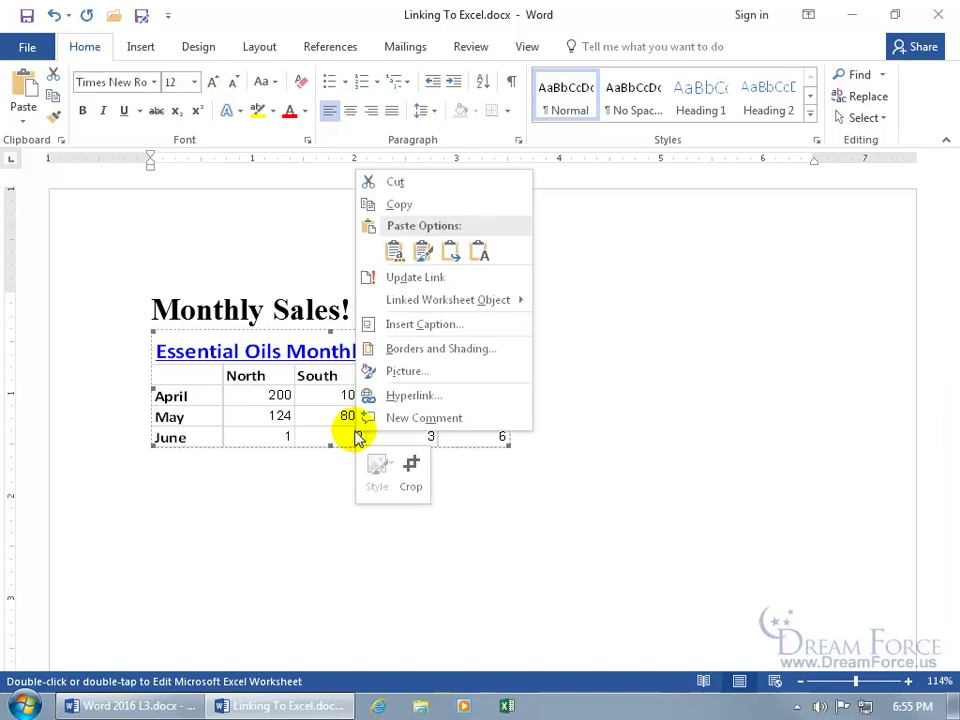
pyautogui.moveTo(447, 308)
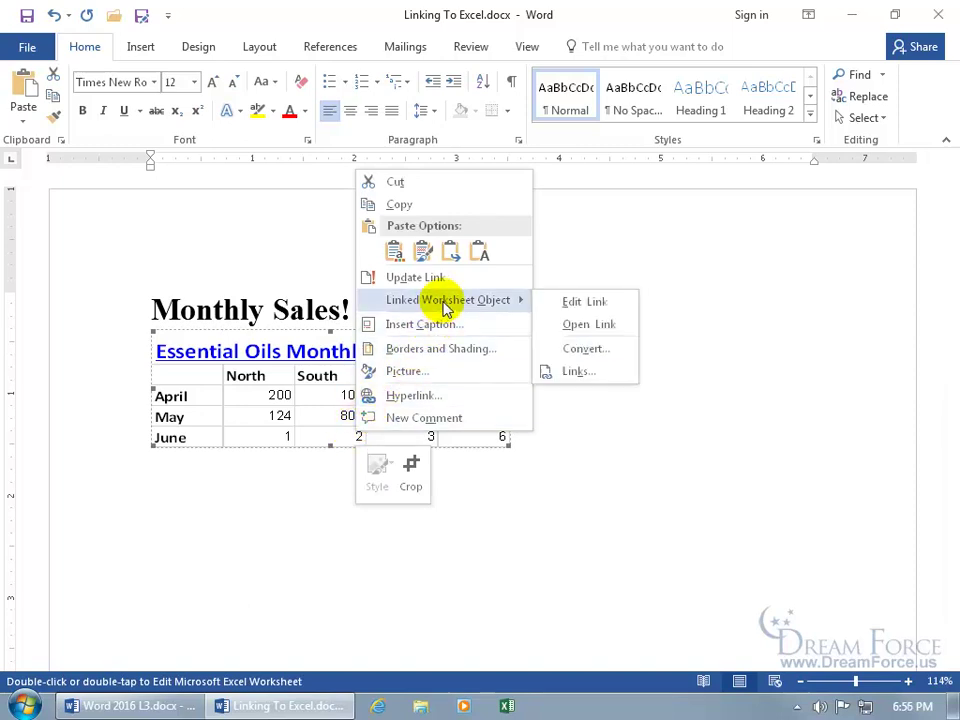
pyautogui.click(584, 376)
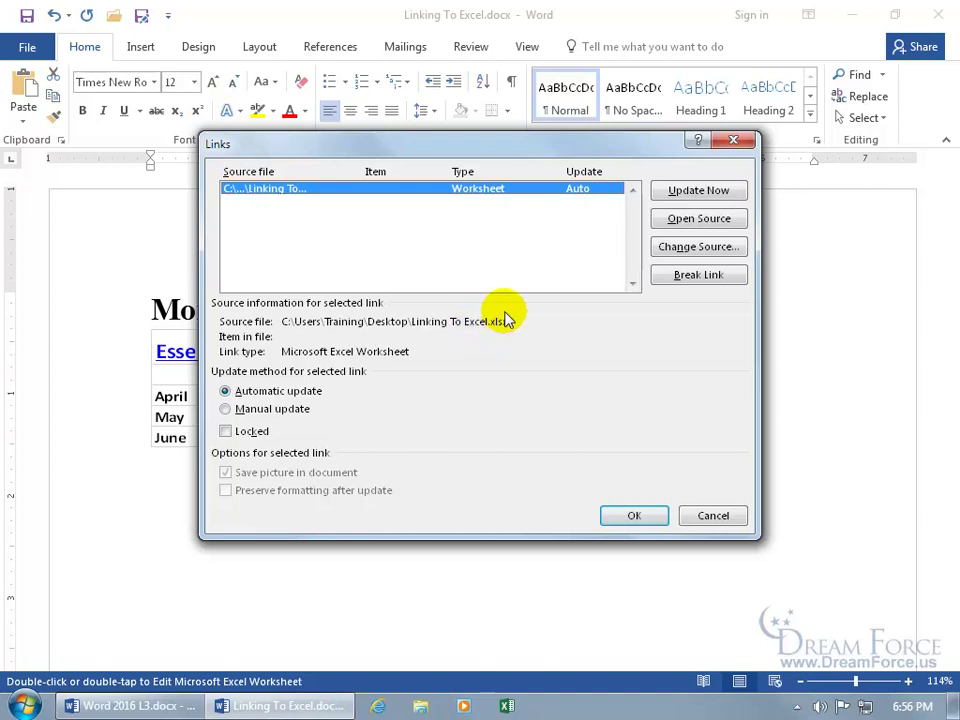
pyautogui.click(656, 245)
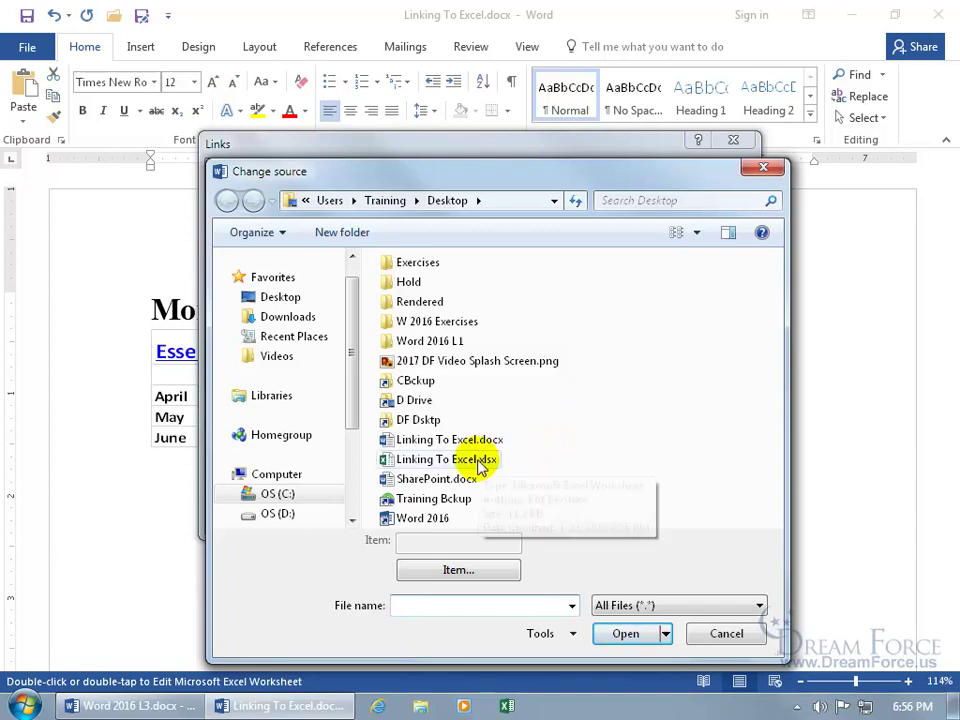
pyautogui.click(690, 633)
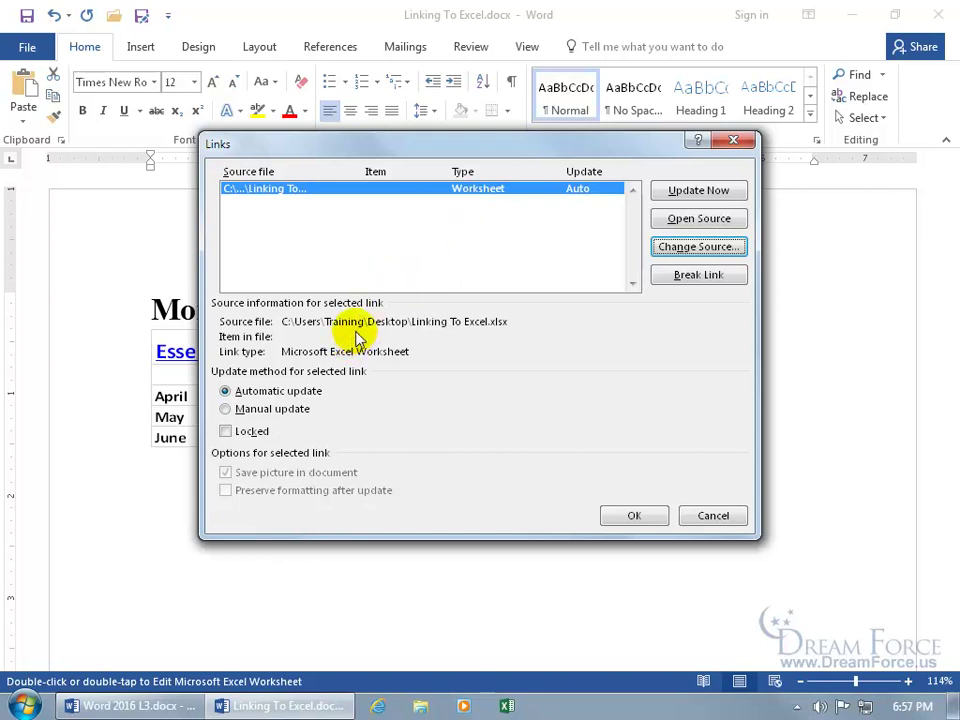
# - Break the table's link to Linking To Excel.xlsx, confirm with Yes, and select the resulting picture
pyautogui.click(674, 279)
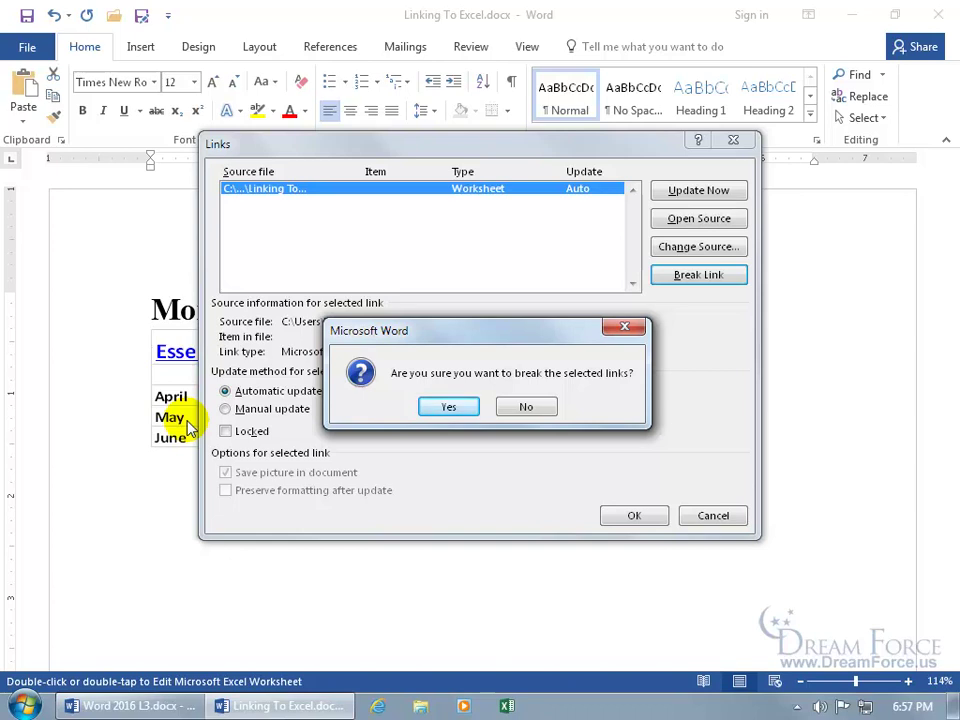
pyautogui.click(457, 407)
pyautogui.click(335, 437)
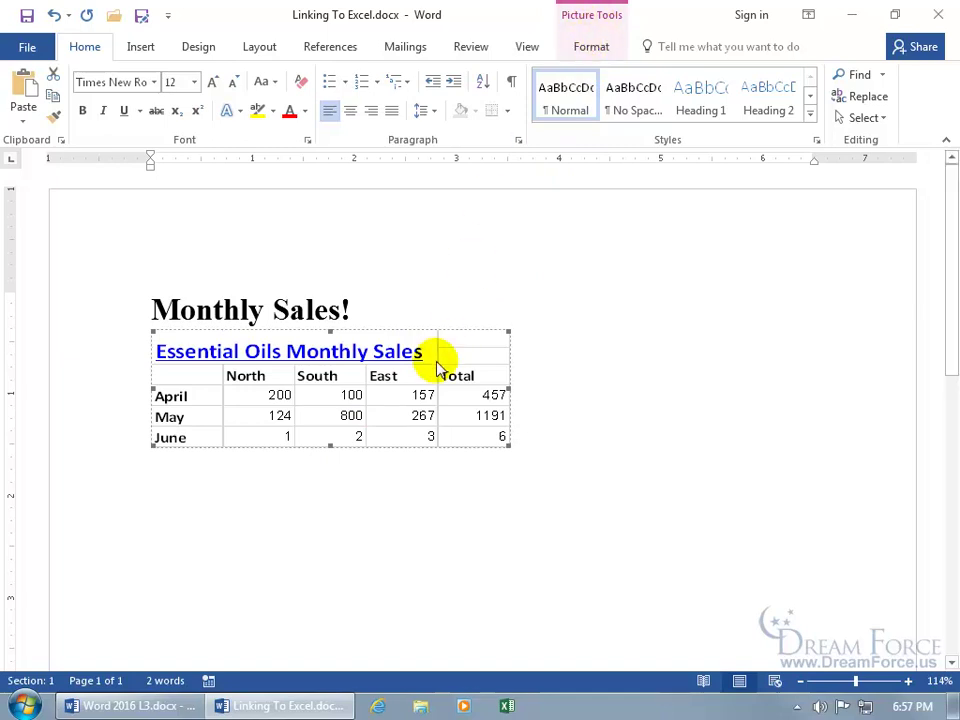
pyautogui.click(420, 438)
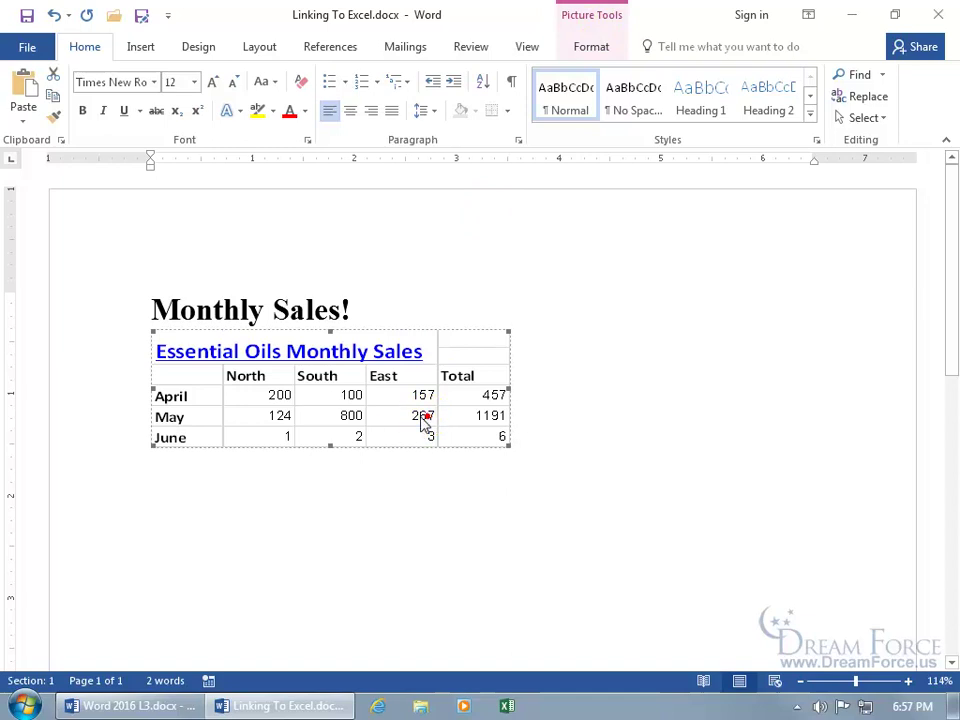
pyautogui.rightClick(356, 440)
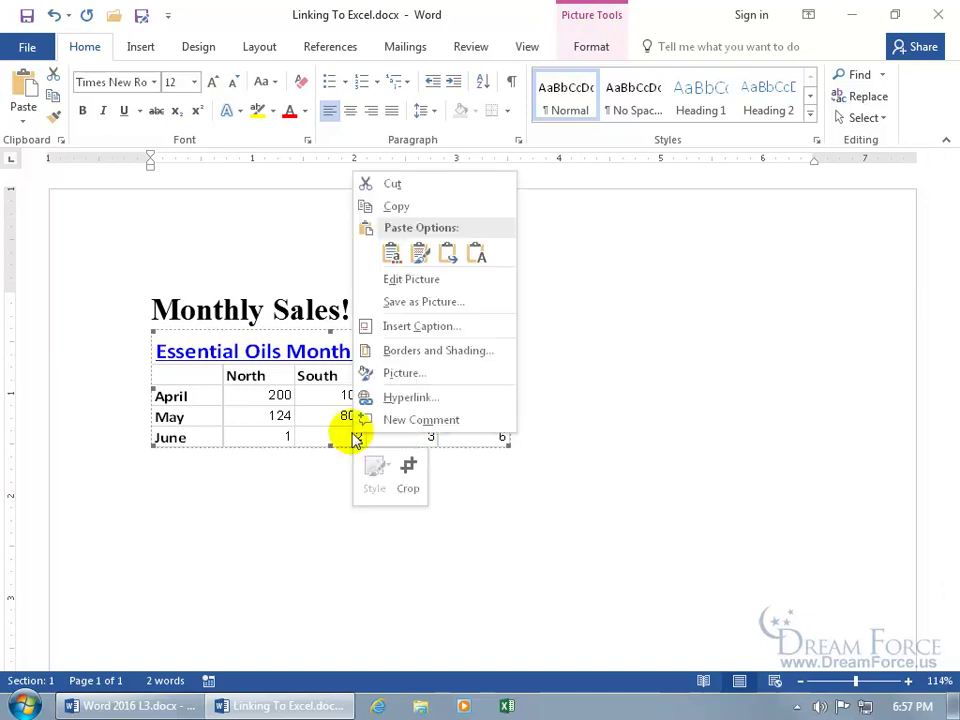
pyautogui.click(349, 437)
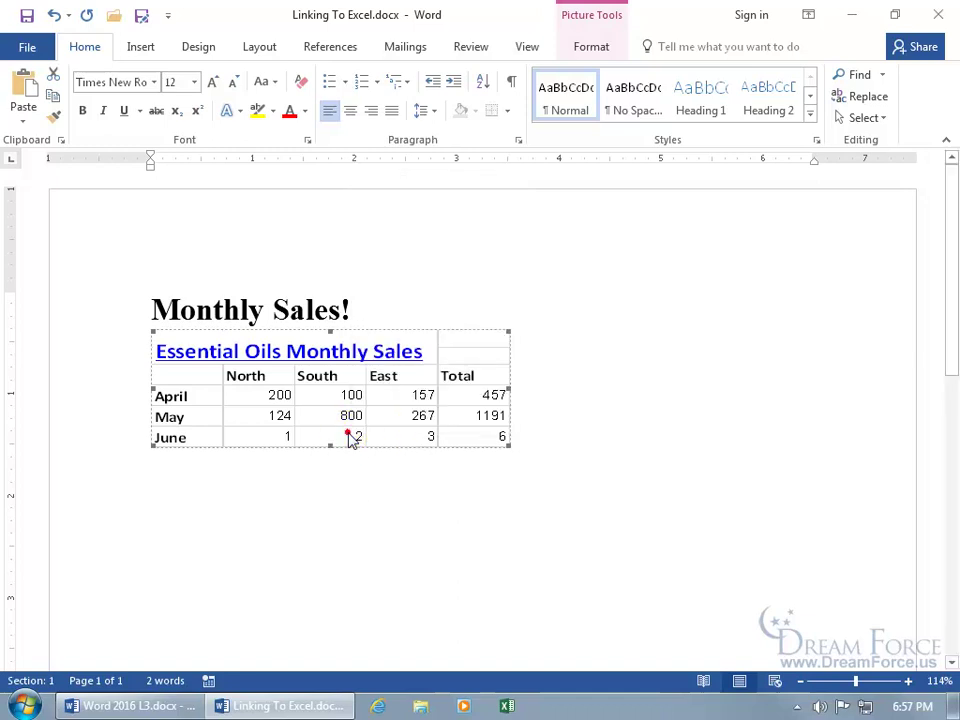
# - Delete the old table picture, reopen Linking To Excel.xlsx, and copy range A1:E6
pyautogui.press('Delete')
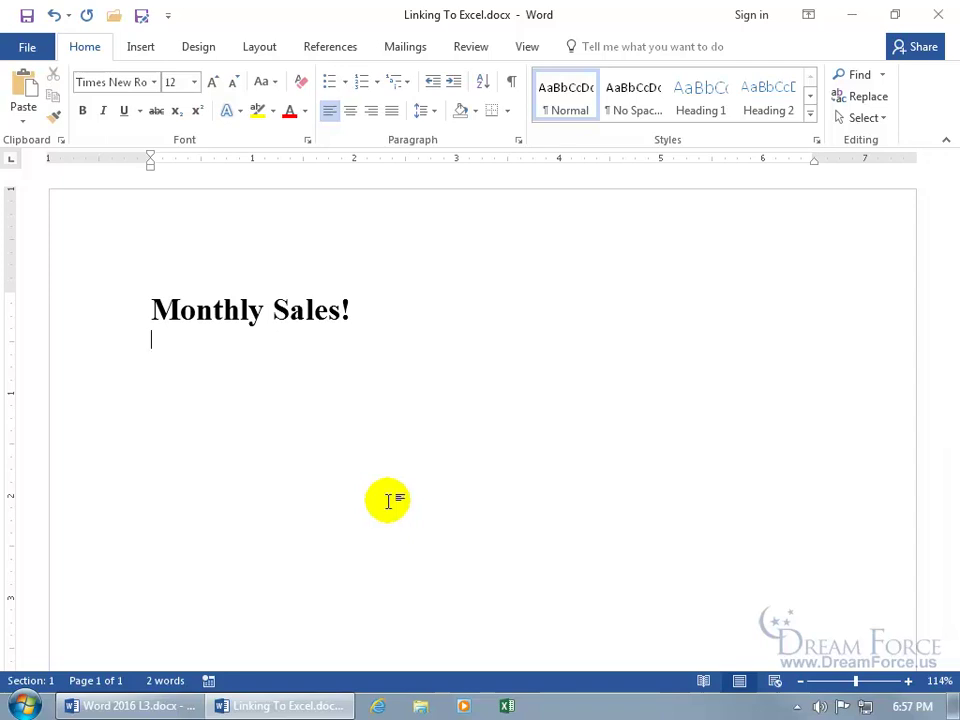
pyautogui.rightClick(507, 708)
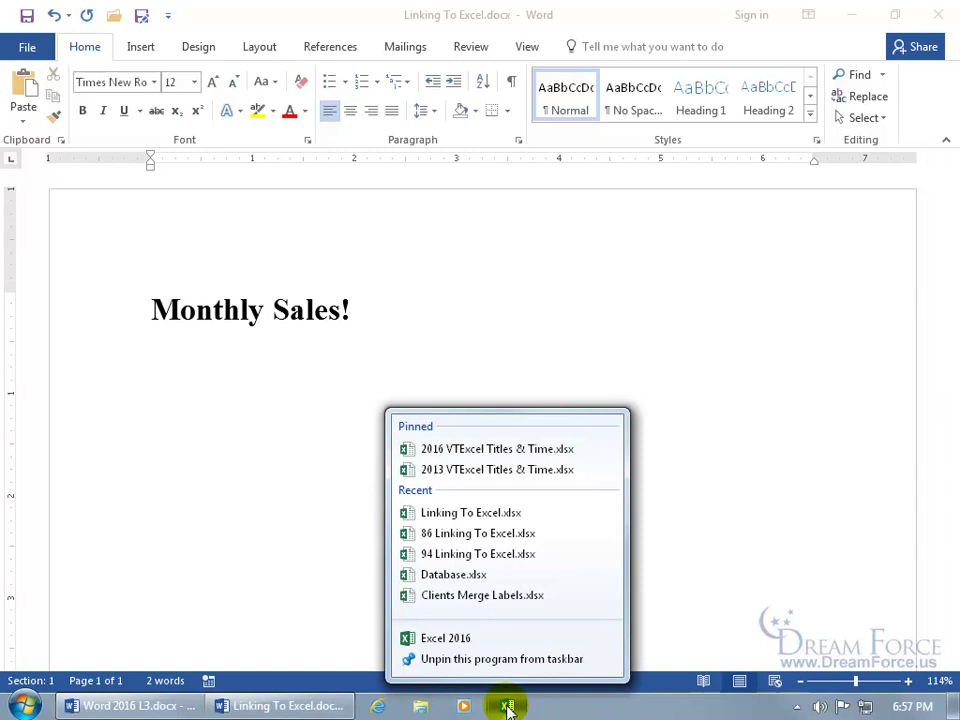
pyautogui.click(484, 516)
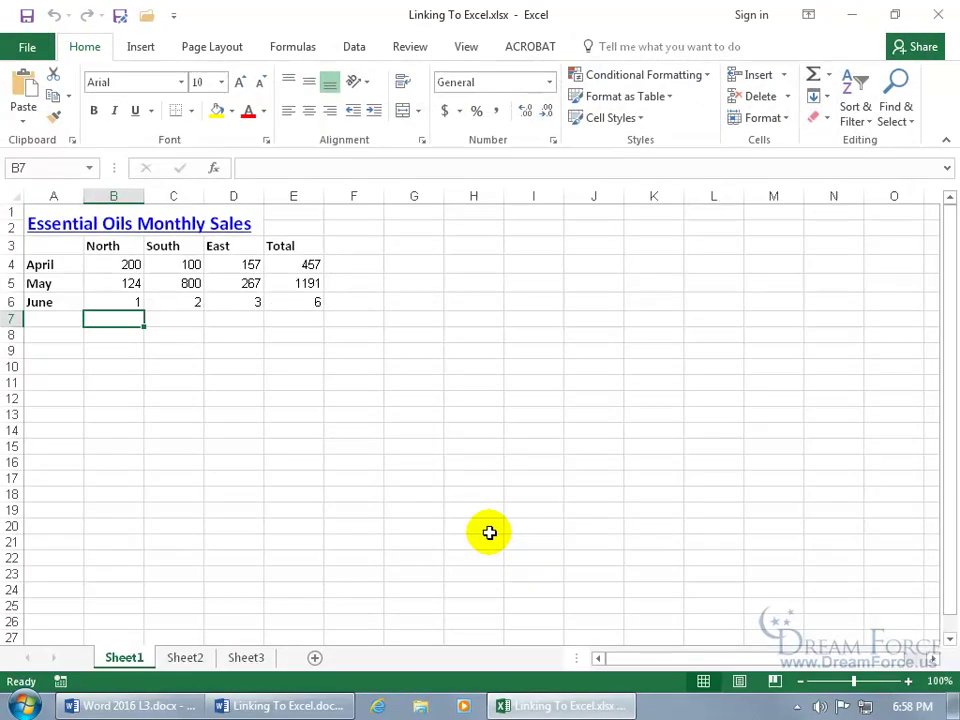
pyautogui.moveTo(311, 302); pyautogui.dragTo(39, 215)
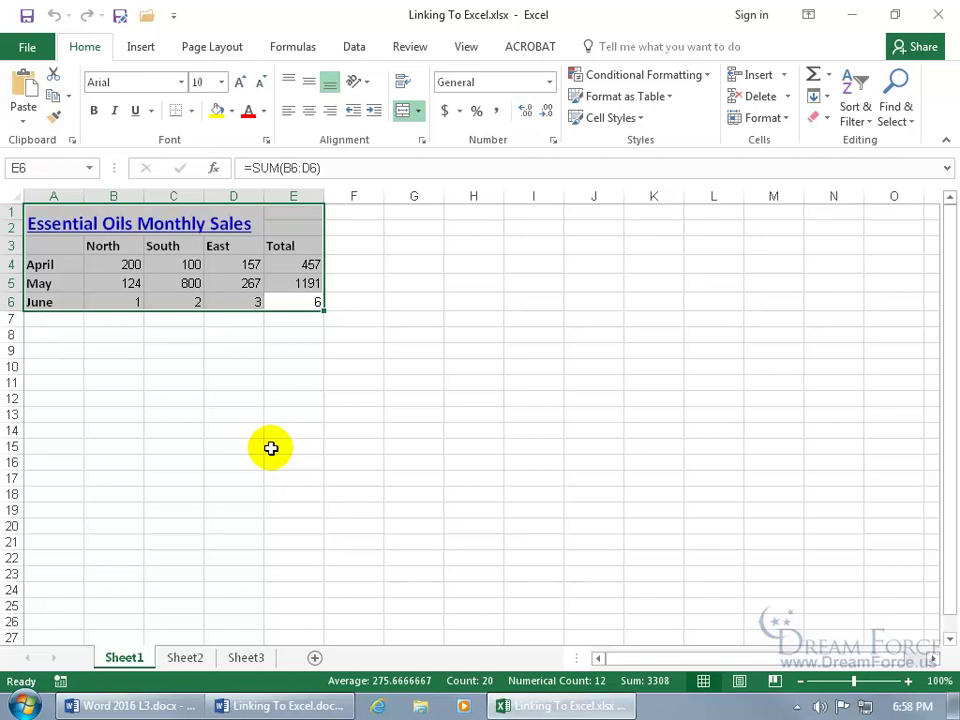
pyautogui.hotkey('ctrl', 'c')
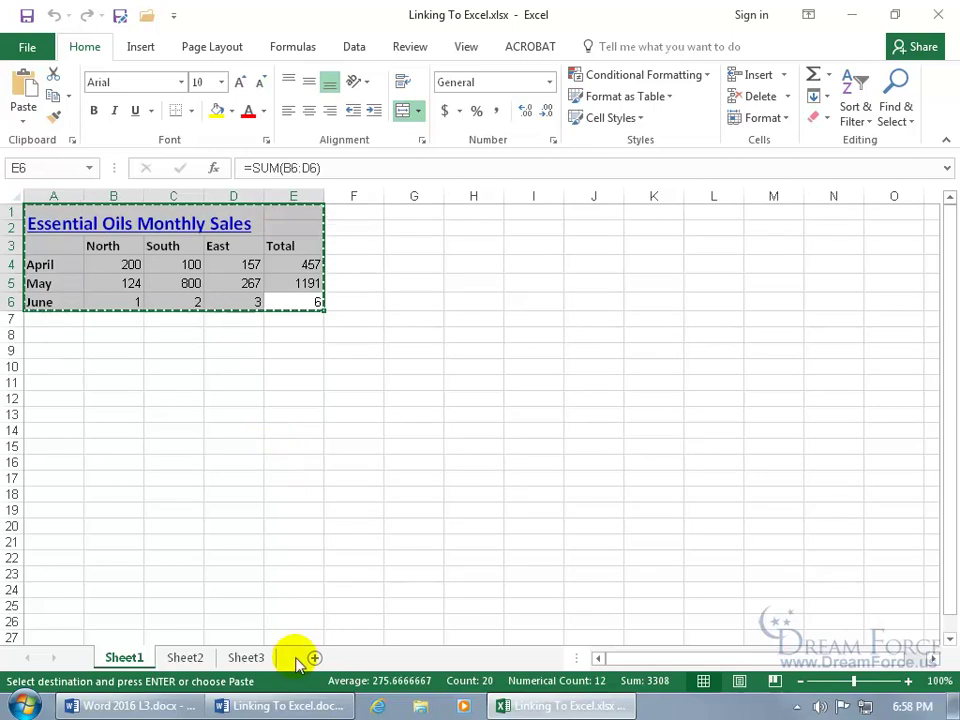
# - Paste the sales range below the Monthly Sales! title using Link & Use Destination Styles
pyautogui.click(292, 706)
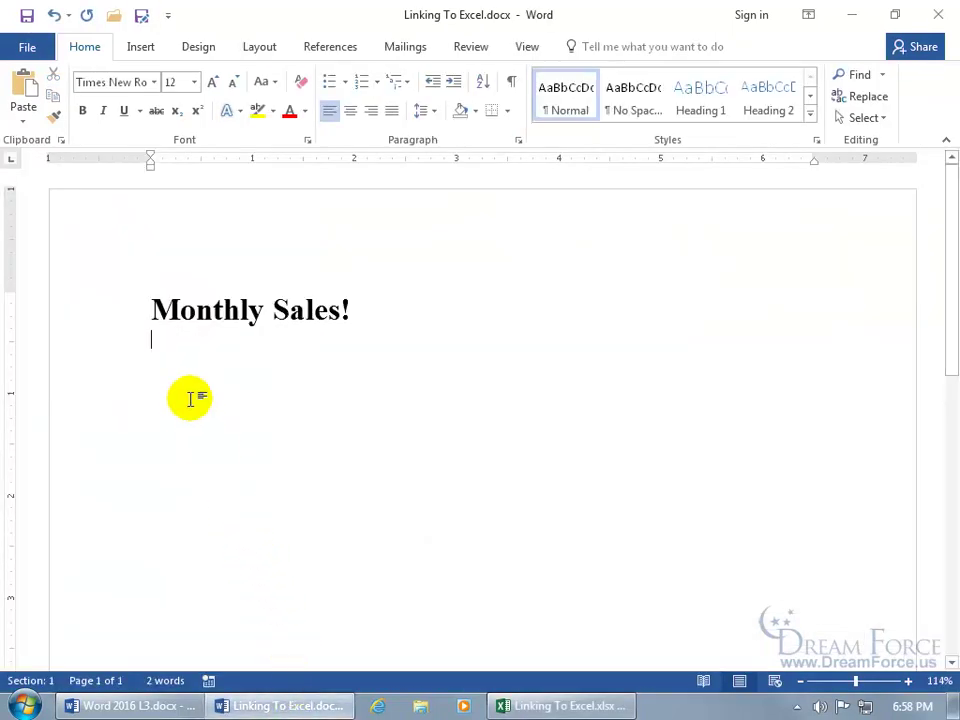
pyautogui.click(172, 361)
pyautogui.hotkey('ctrl', 'v')
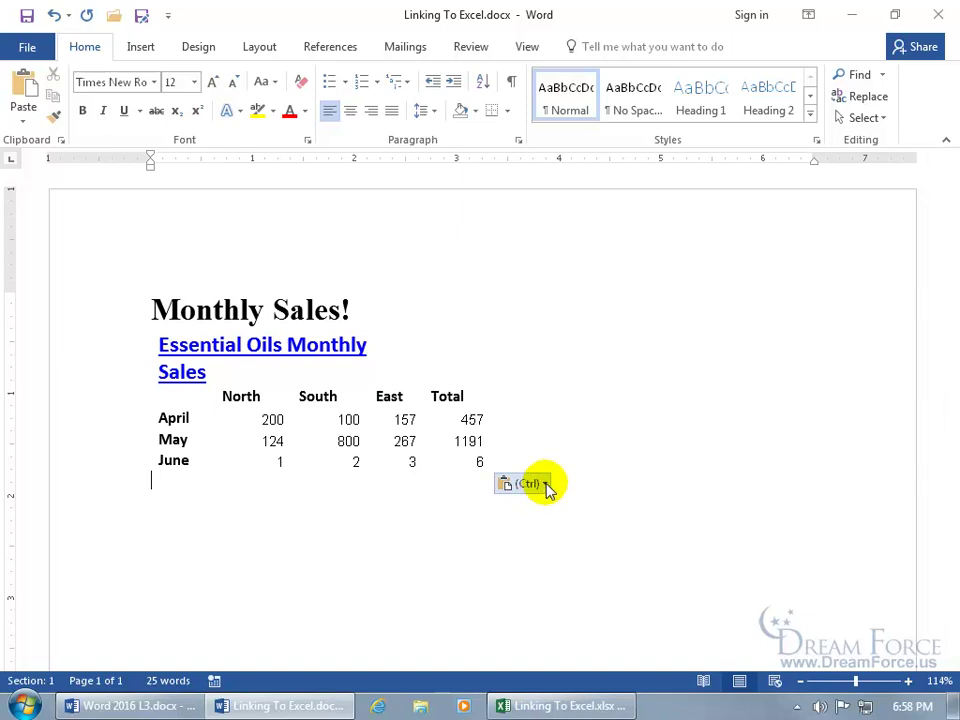
pyautogui.click(545, 484)
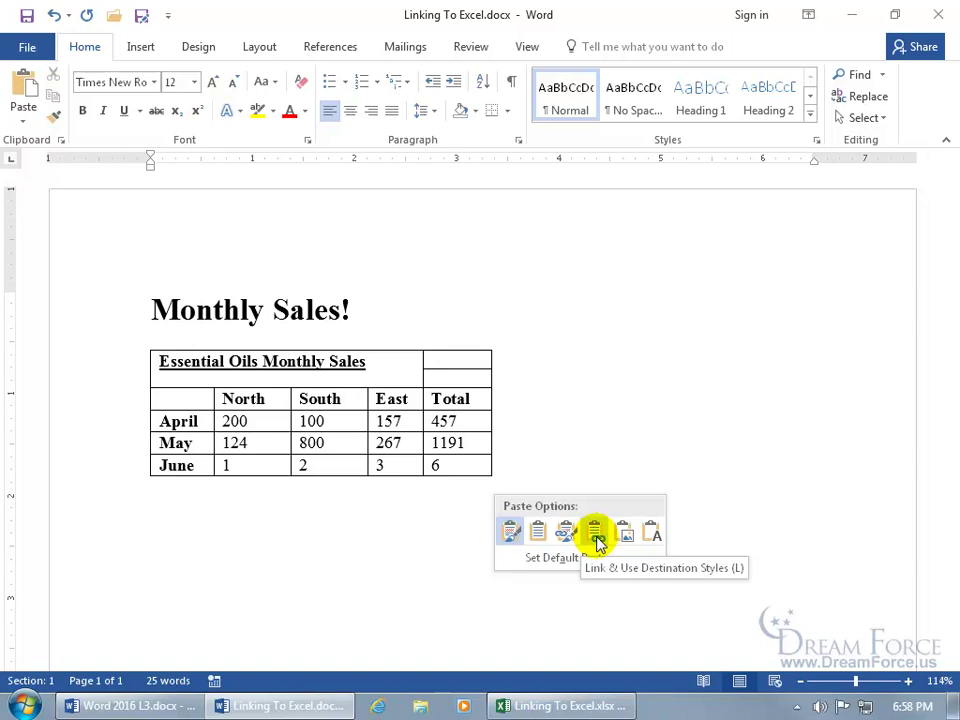
pyautogui.click(596, 537)
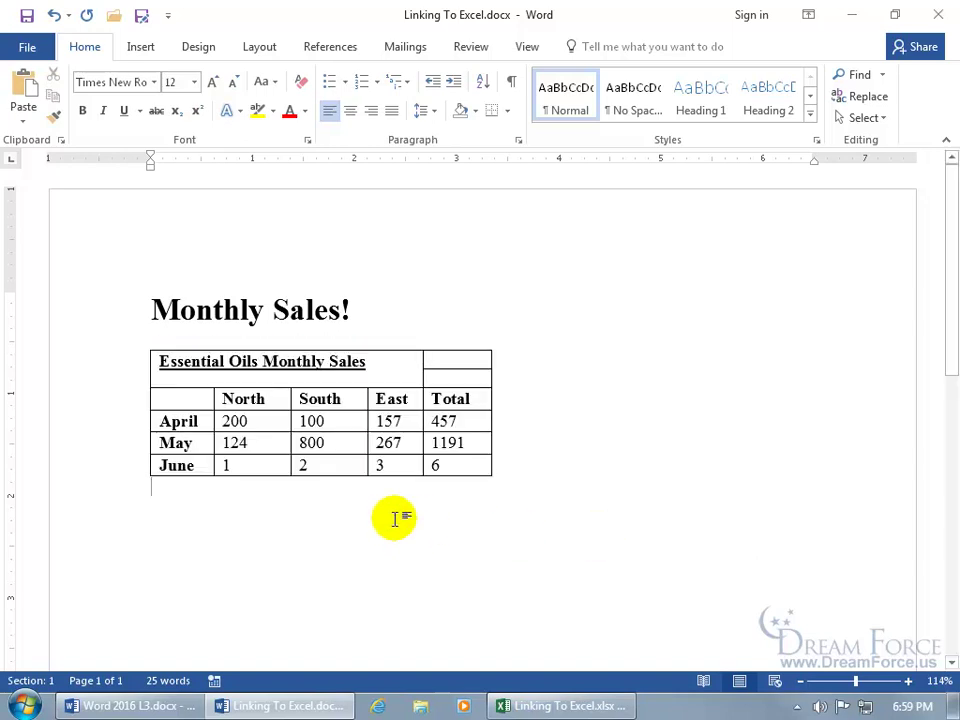
# - Open Linking To Excel.xlsx via Linked Worksheet Object > Edit Link and select cell C6
pyautogui.rightClick(306, 460)
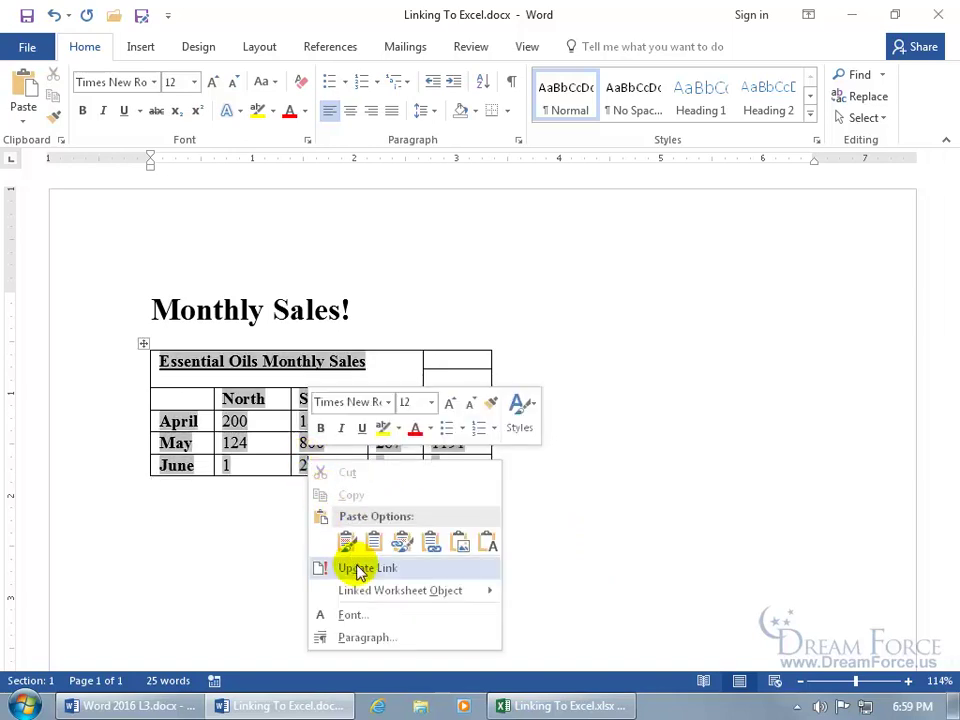
pyautogui.moveTo(364, 598)
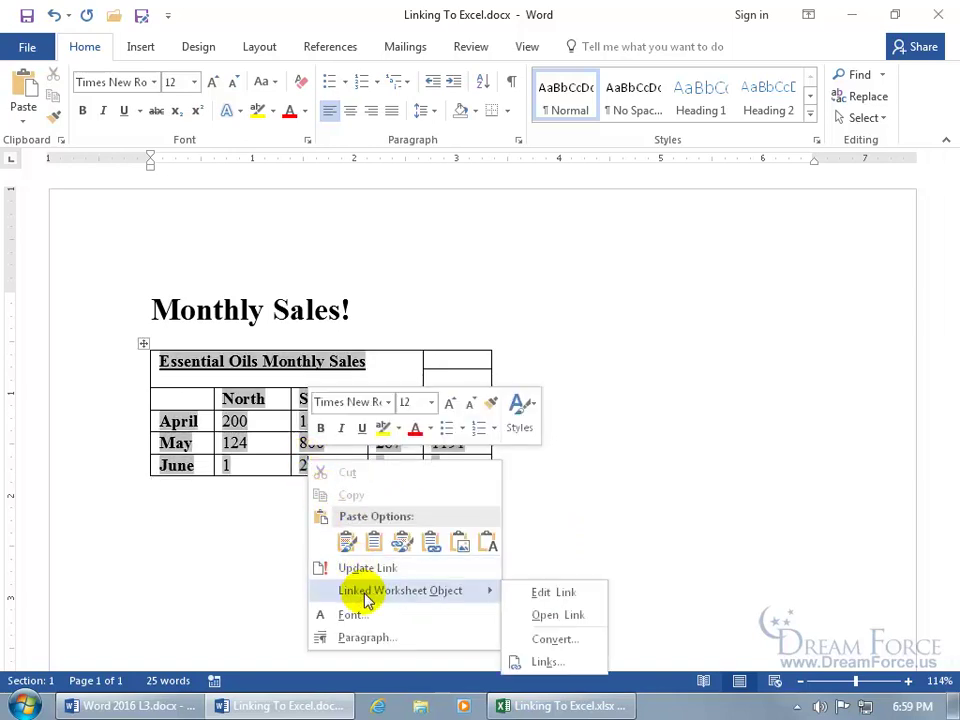
pyautogui.click(547, 598)
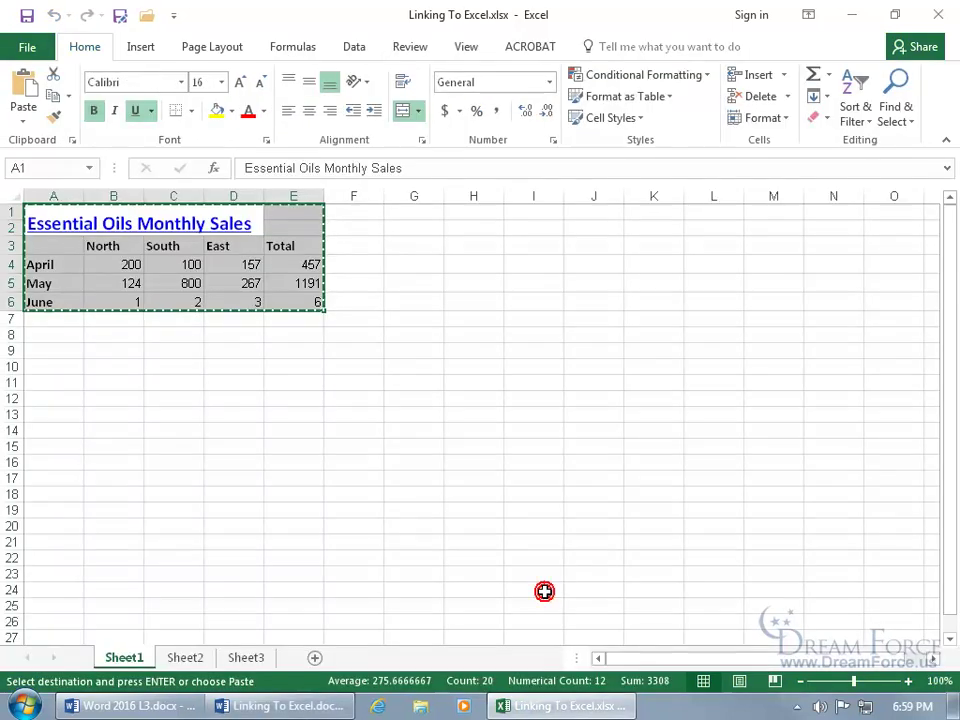
pyautogui.click(185, 302)
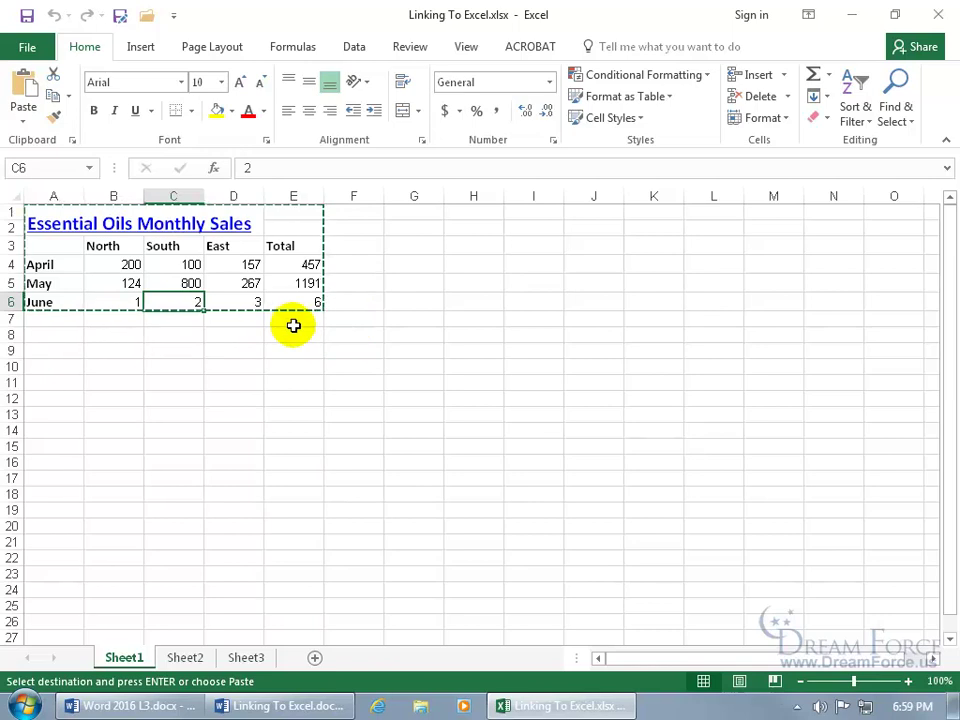
# - Clear June's North, South and East sales in B6, C6 and D6
pyautogui.press('Escape')
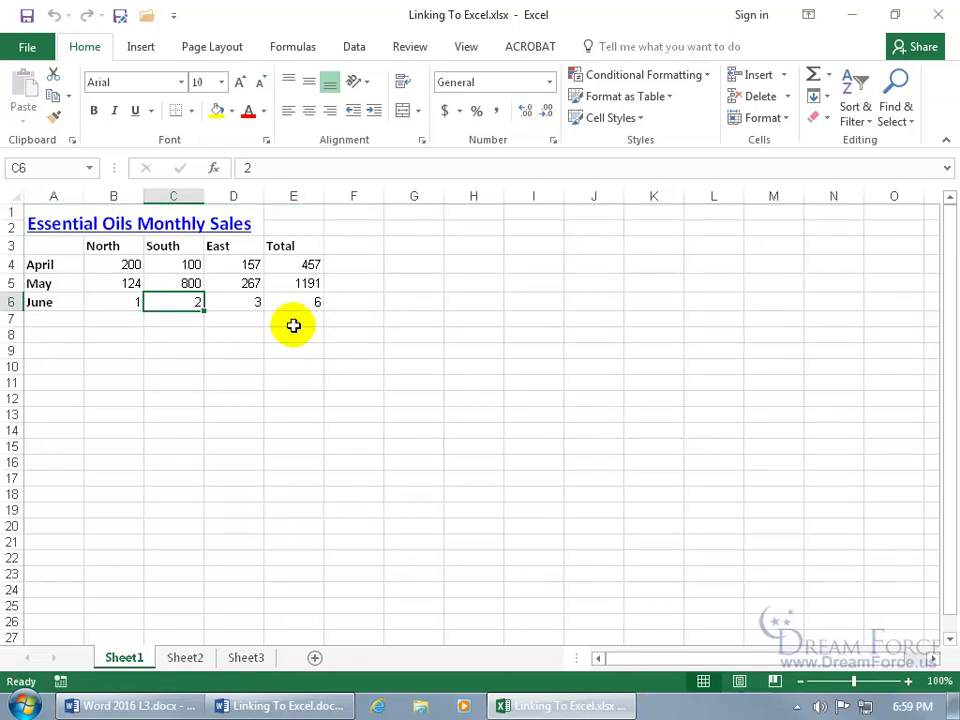
pyautogui.click(133, 302)
pyautogui.press('Delete')
pyautogui.click(176, 302)
pyautogui.press('Delete')
pyautogui.click(237, 302)
pyautogui.press('Delete')
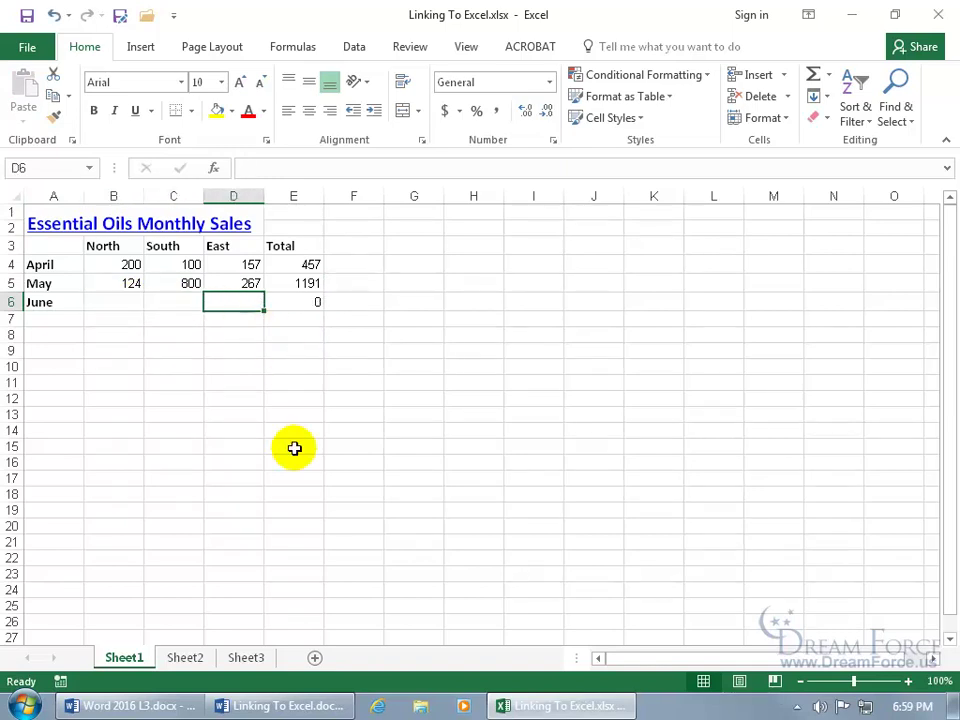
# - Type 125 into the Word table's June North cell, then toggle to Excel and back
pyautogui.click(294, 706)
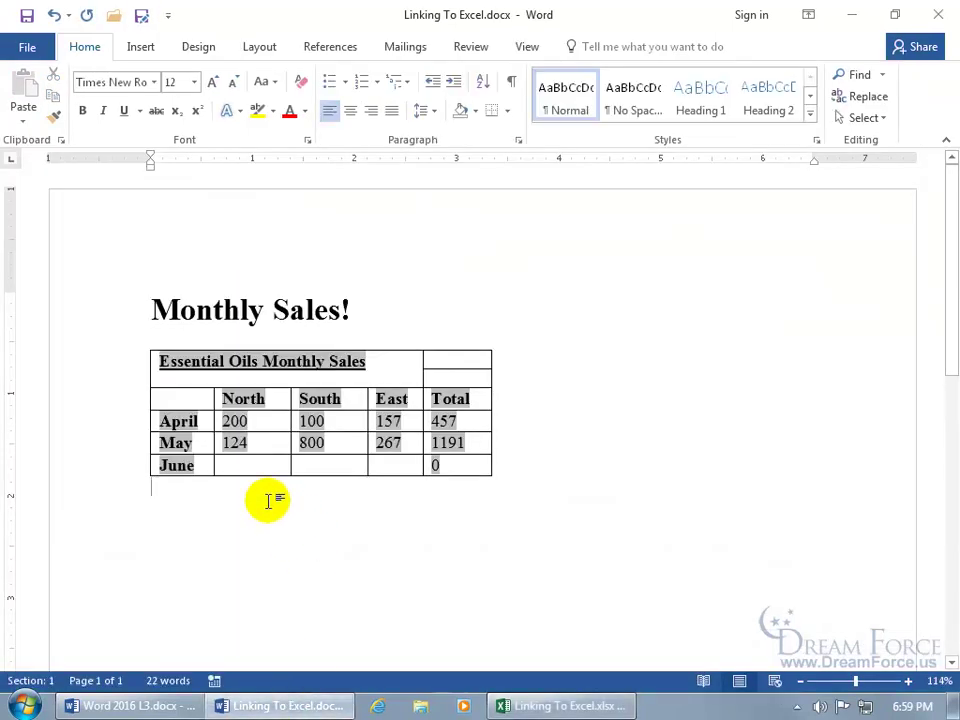
pyautogui.click(260, 465)
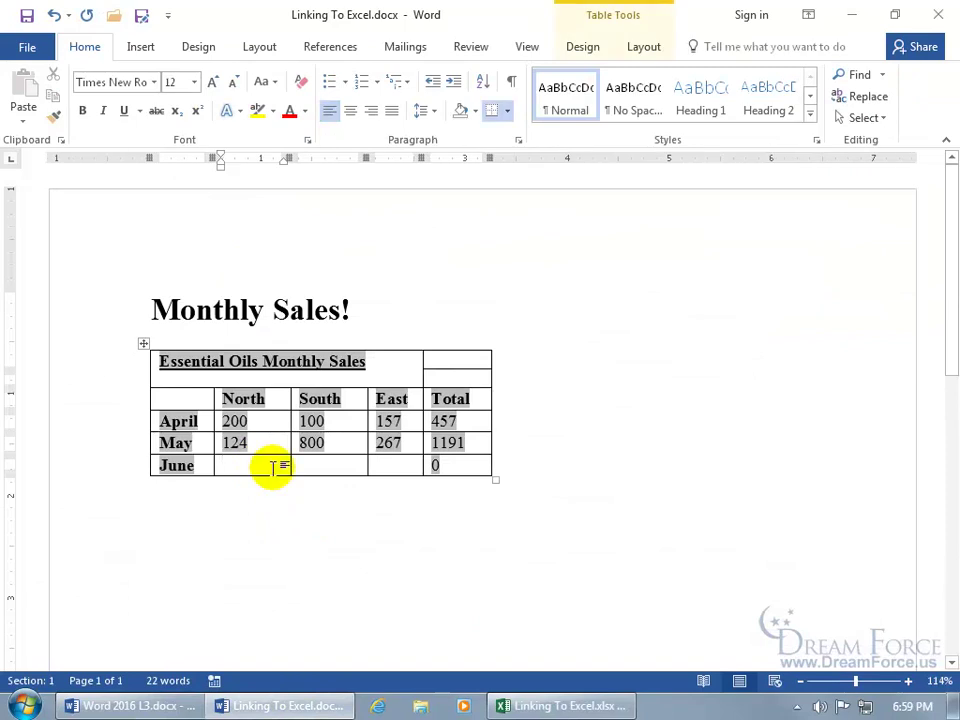
pyautogui.write('125')
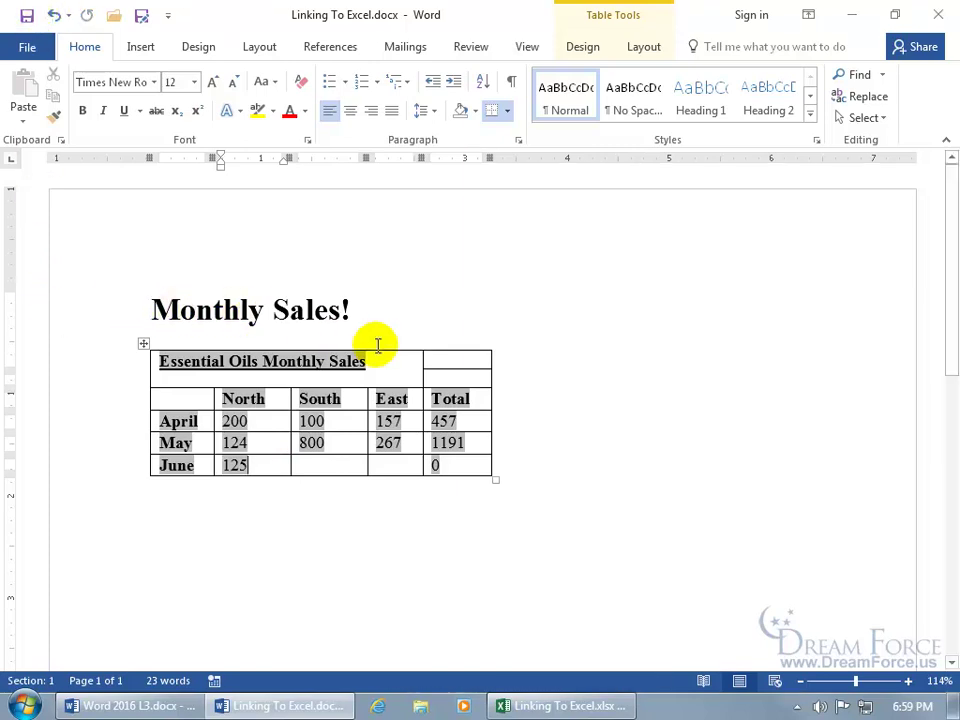
pyautogui.click(594, 710)
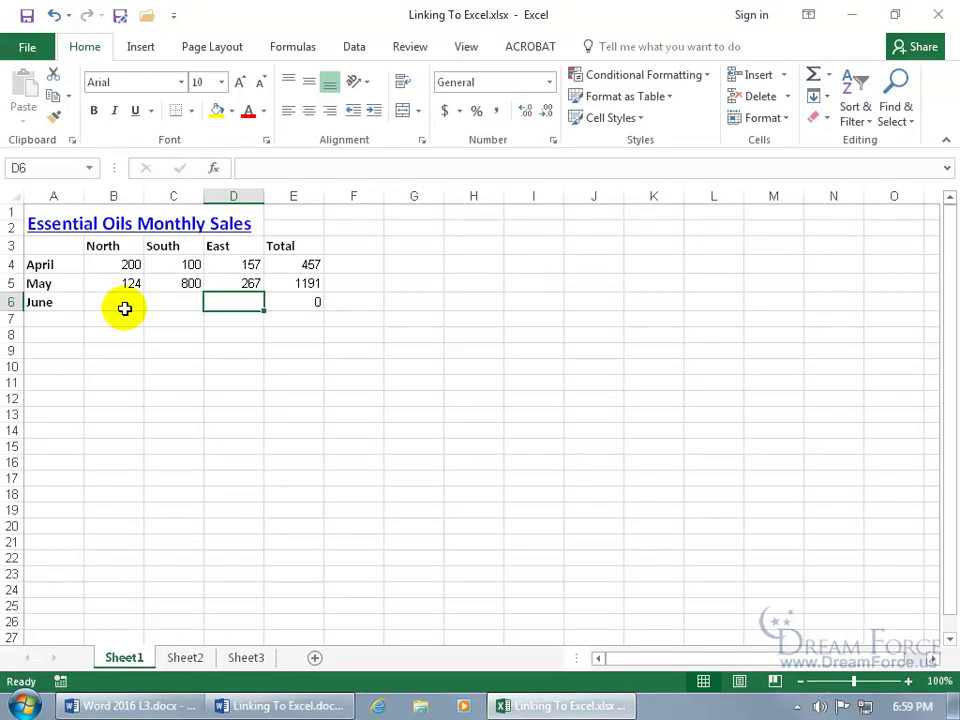
pyautogui.click(281, 706)
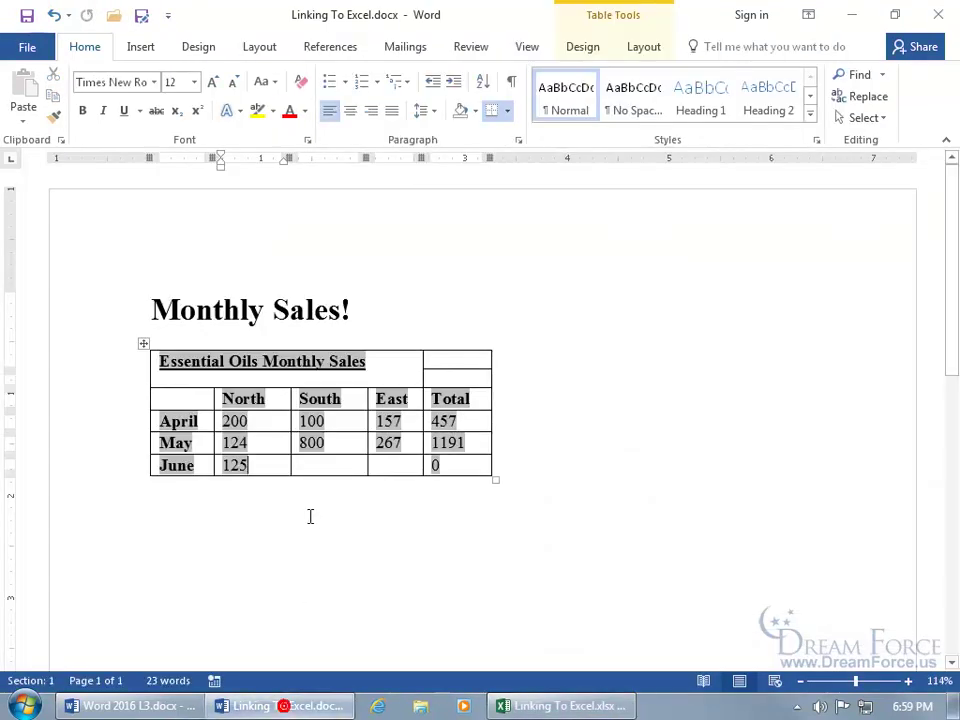
# - Update the link to blank June North again, then select and enlarge the whole table
pyautogui.rightClick(233, 464)
pyautogui.click(279, 570)
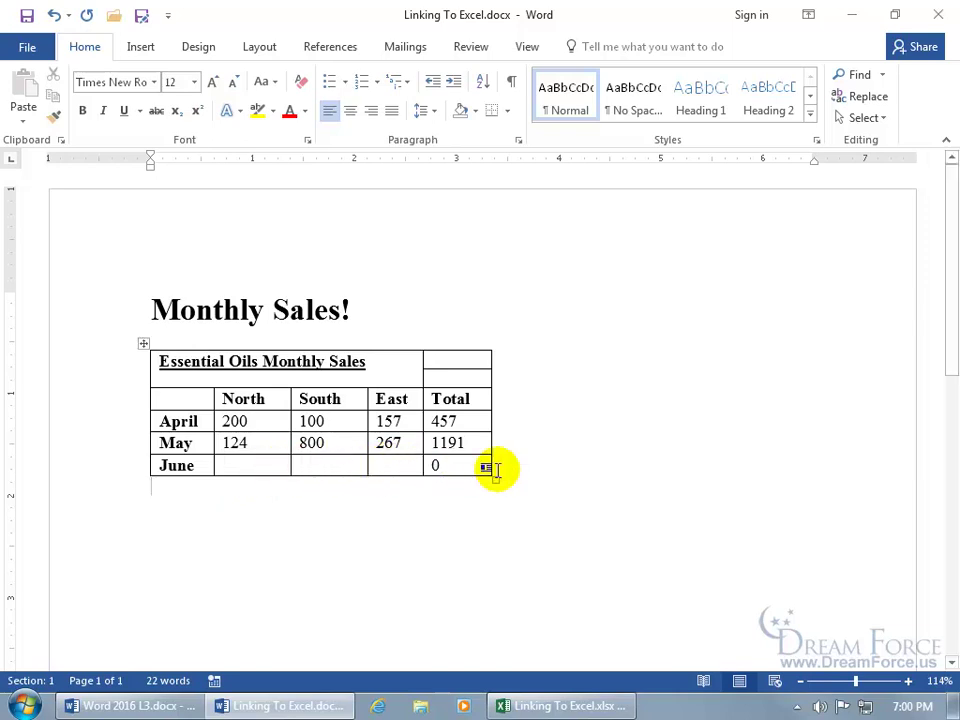
pyautogui.press('alt+KP_5')
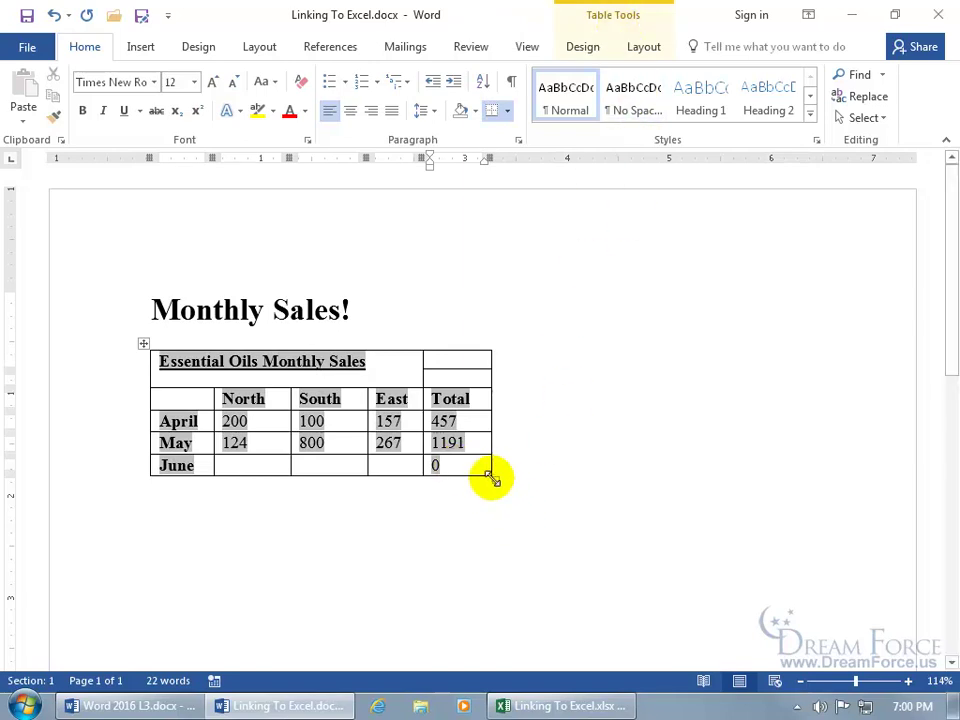
pyautogui.moveTo(490, 478); pyautogui.dragTo(574, 536)
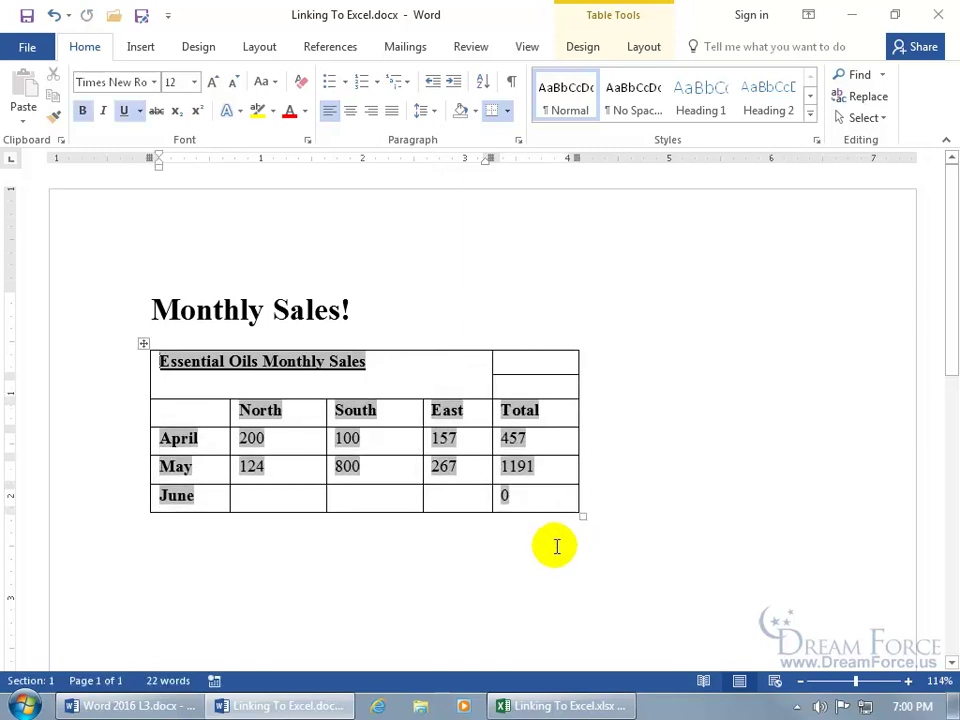
# - Delete the resized Essential Oils table and return to the Home ribbon
pyautogui.rightClick(143, 344)
pyautogui.click(177, 449)
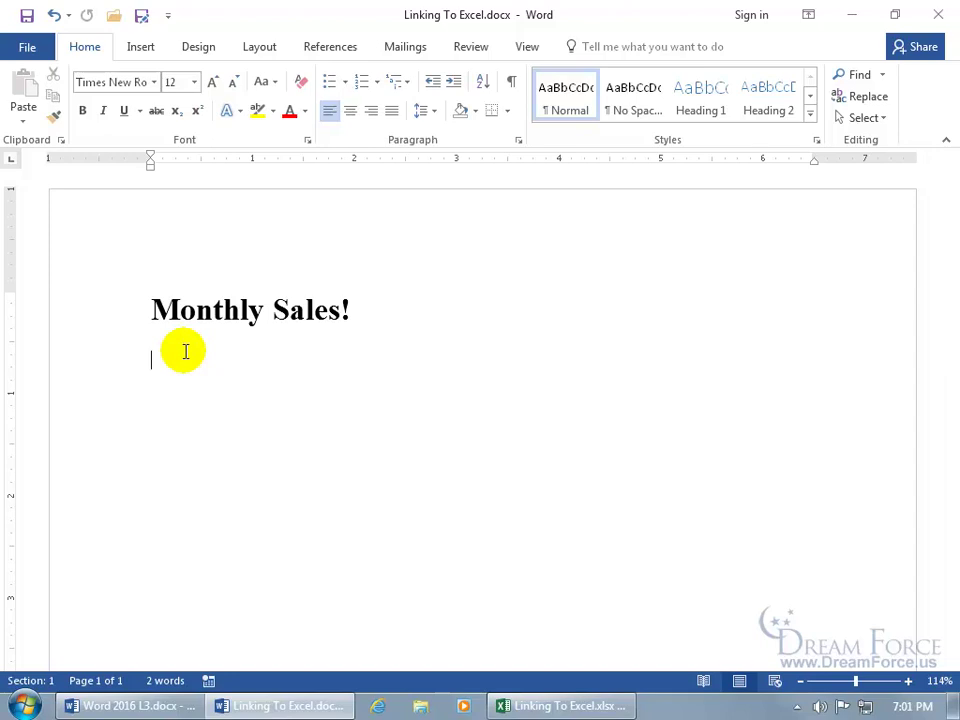
pyautogui.click(143, 50)
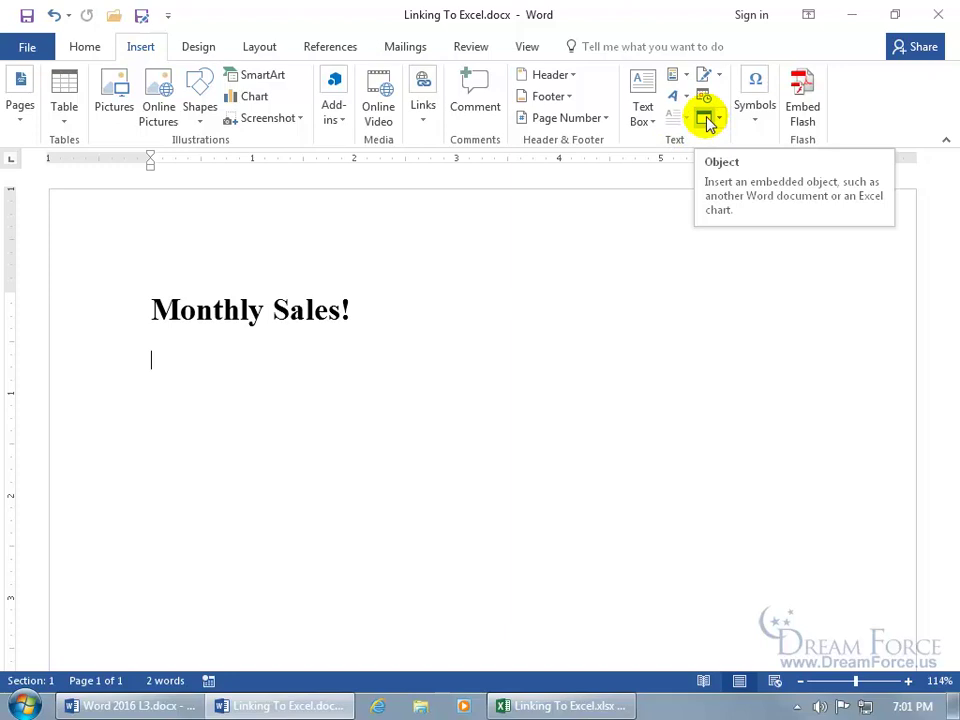
pyautogui.click(88, 49)
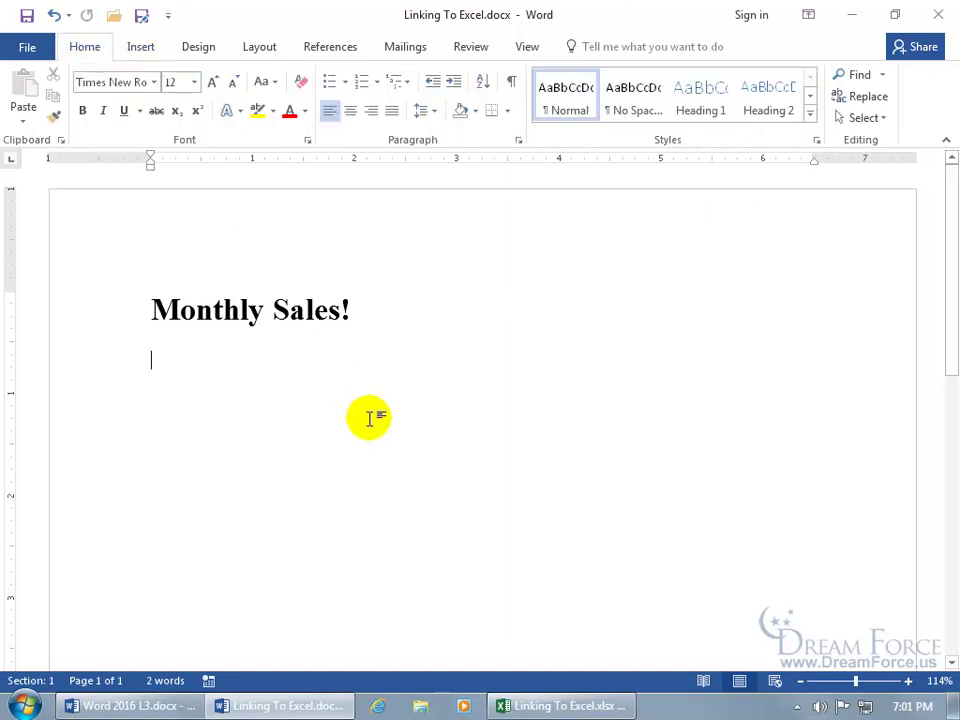
# - Copy the sales range A1:E6 in the Linking To Excel workbook
pyautogui.click(505, 703)
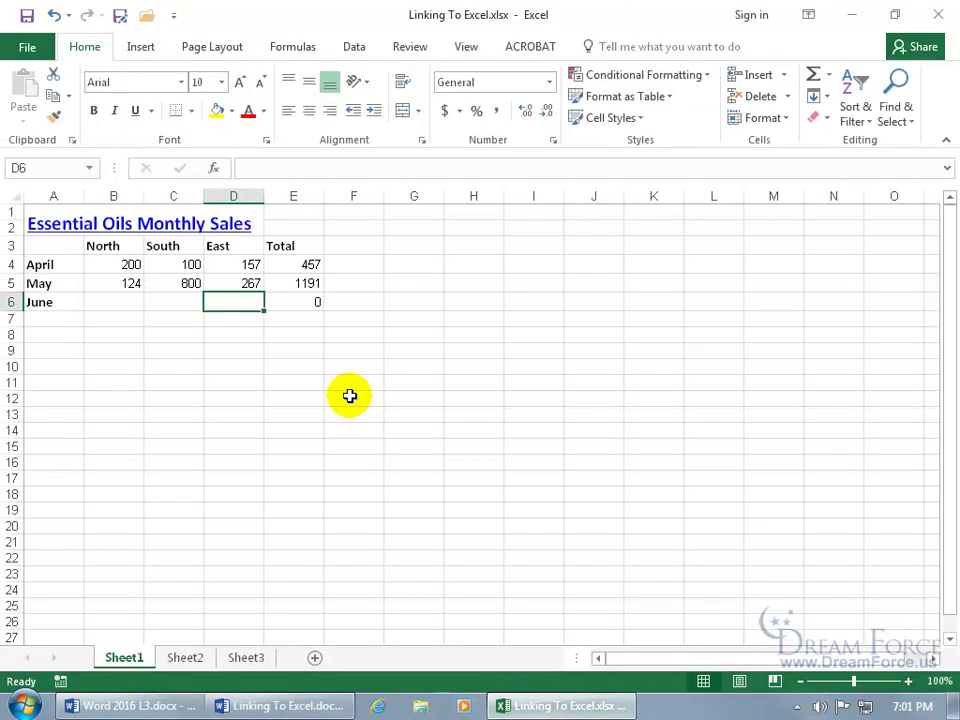
pyautogui.moveTo(306, 302); pyautogui.dragTo(35, 210)
pyautogui.hotkey('ctrl', 'c')
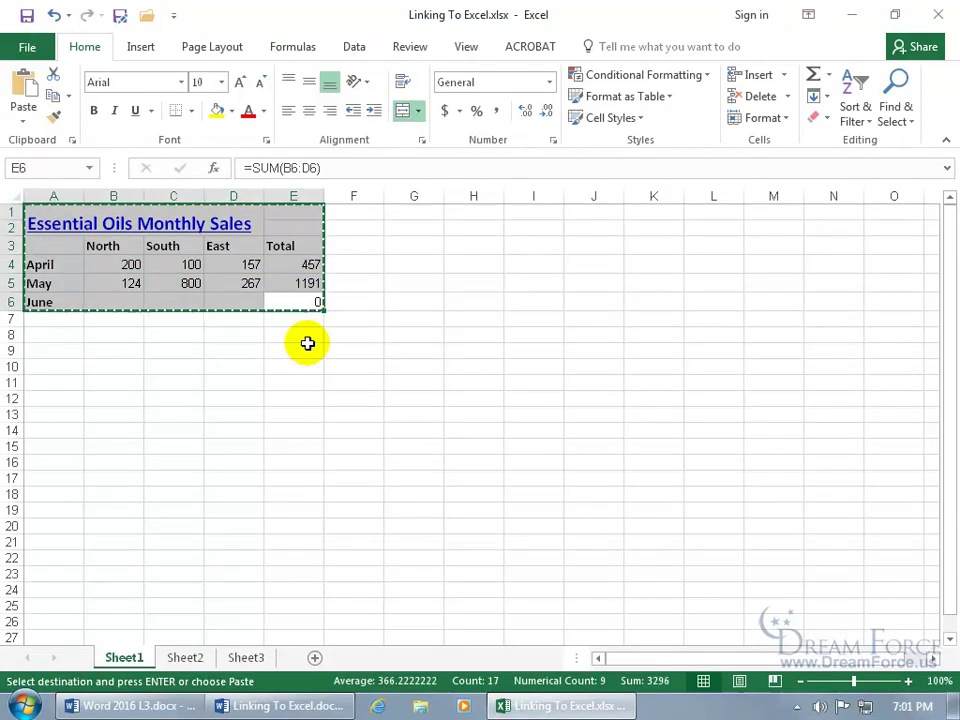
# - Below the Word title, set Paste Special to Paste link as Microsoft Excel Worksheet Object
pyautogui.click(298, 703)
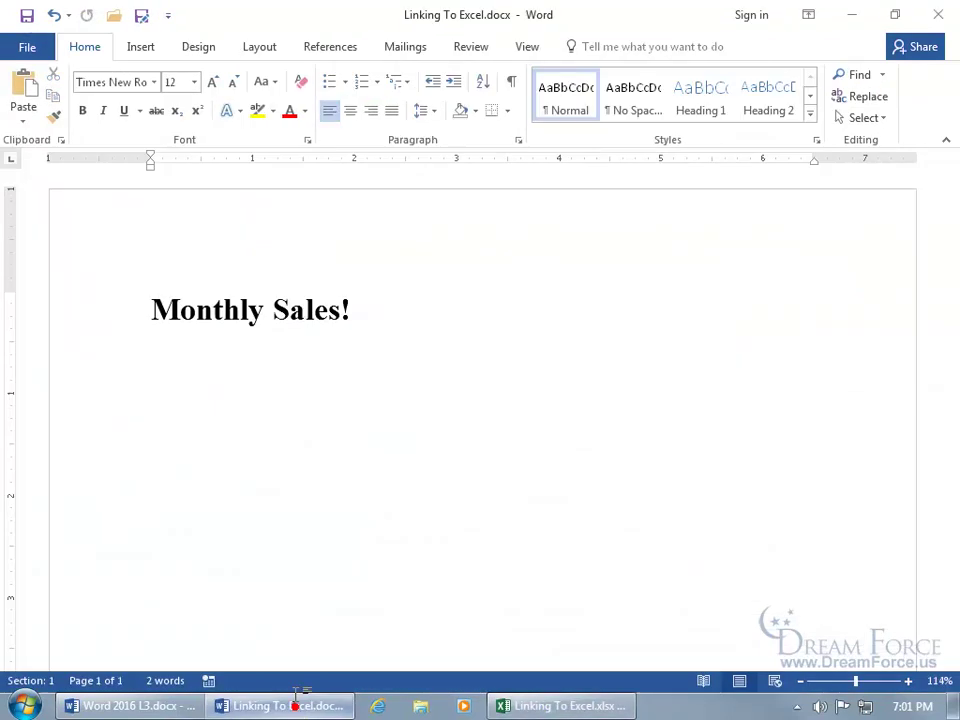
pyautogui.click(300, 461)
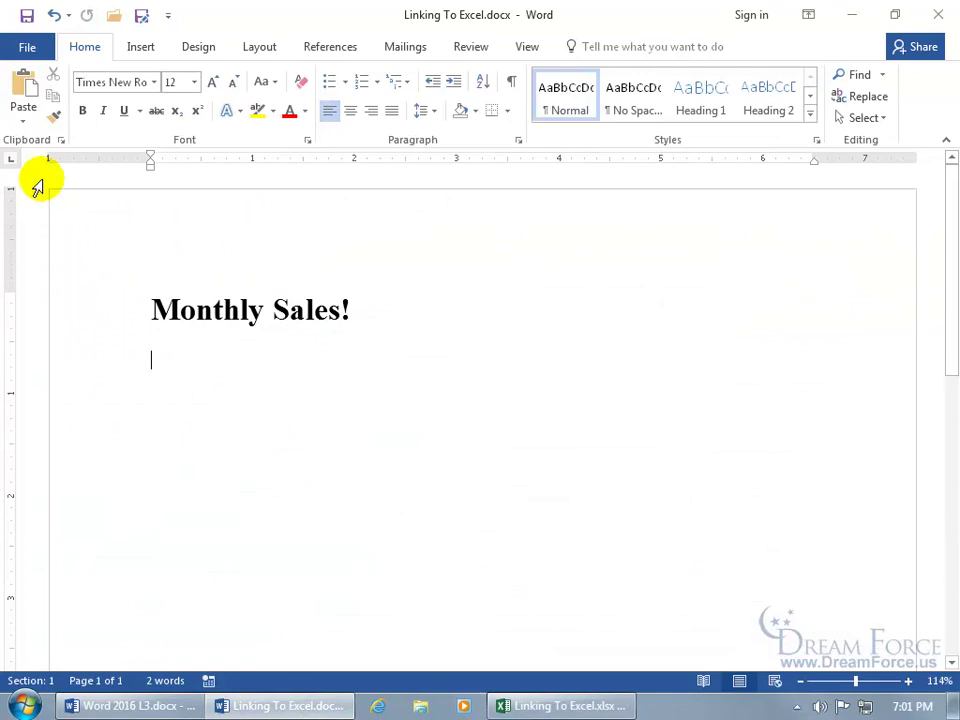
pyautogui.click(26, 122)
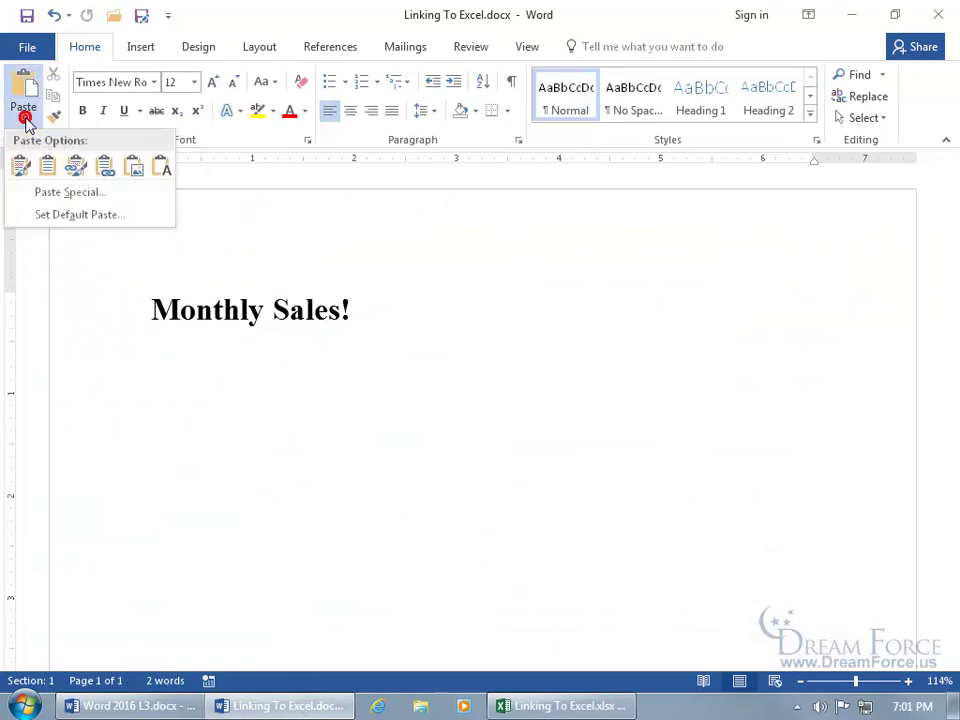
pyautogui.click(46, 196)
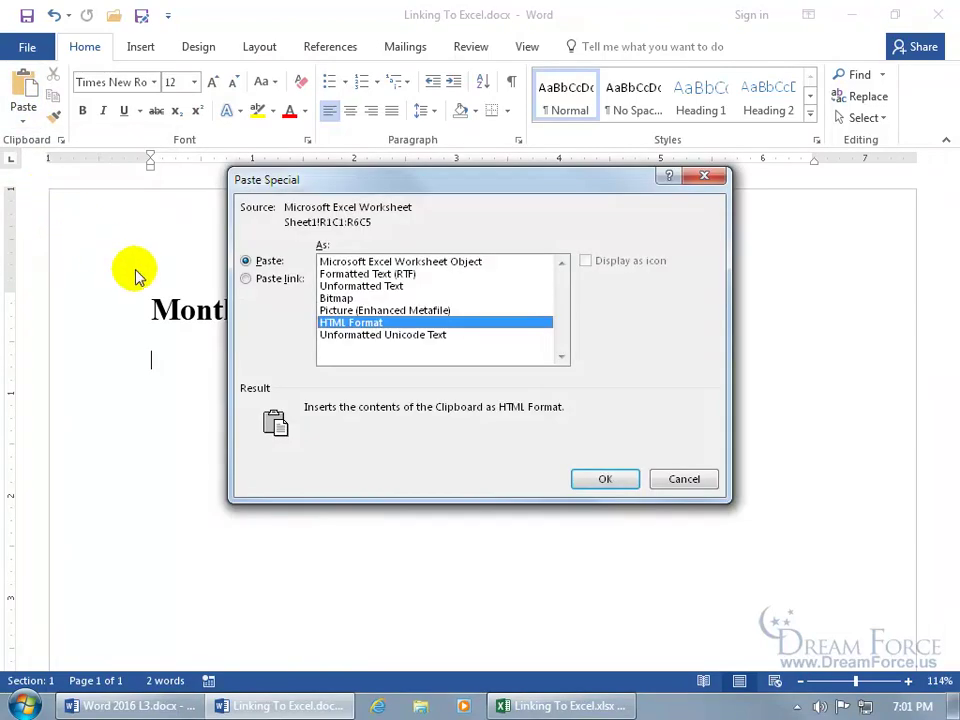
pyautogui.click(250, 281)
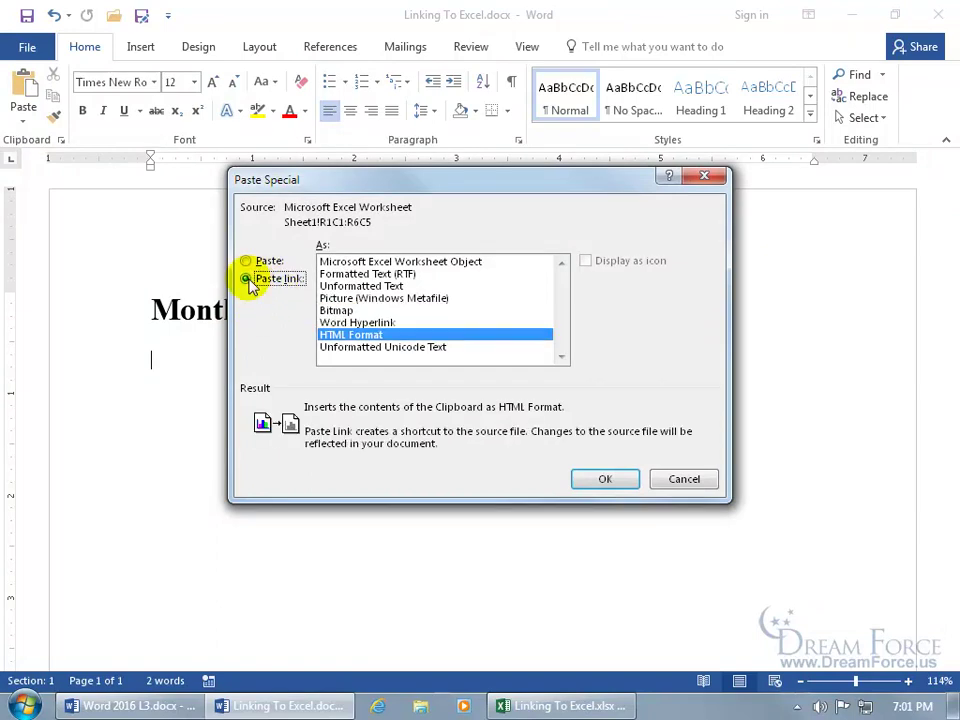
pyautogui.click(385, 262)
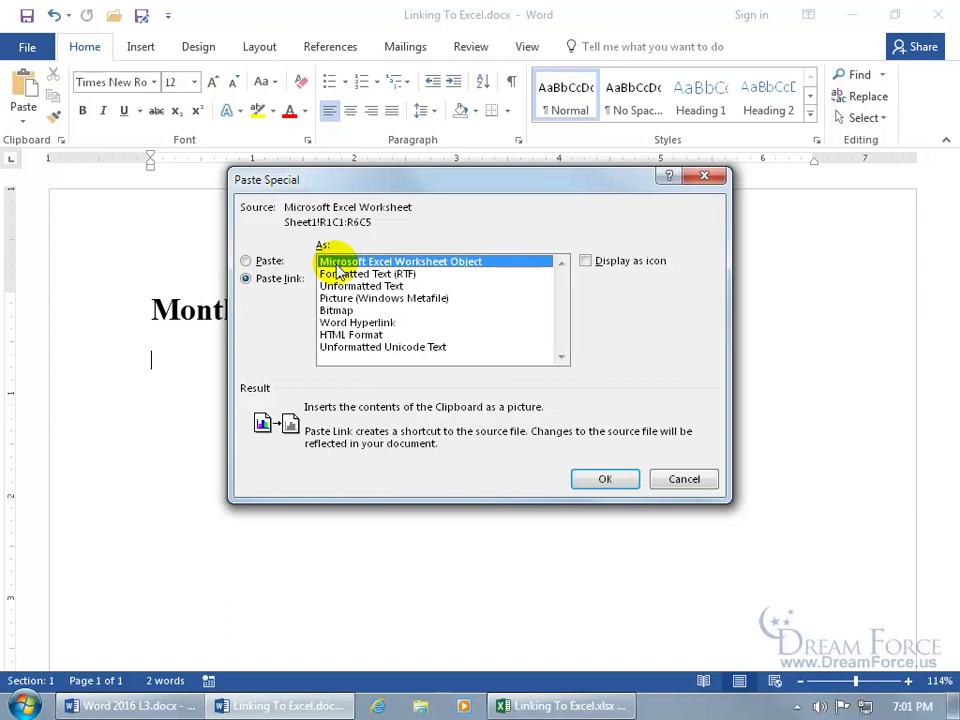
# - Confirm the linked paste, then delete the pasted sales table, leaving only the Monthly Sales! title
pyautogui.click(604, 482)
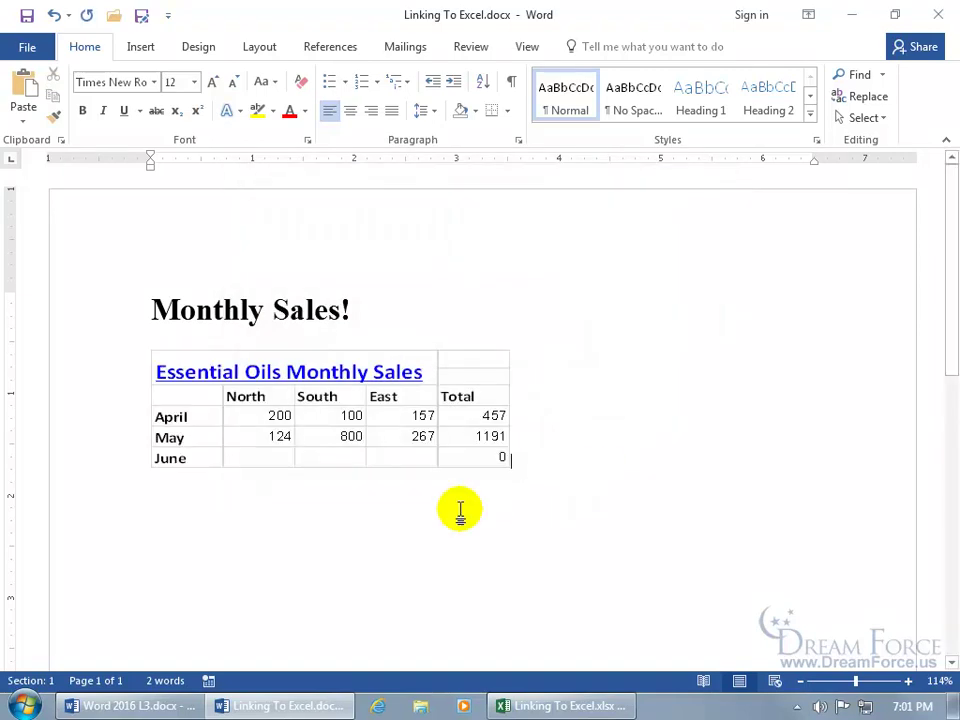
pyautogui.click(463, 457)
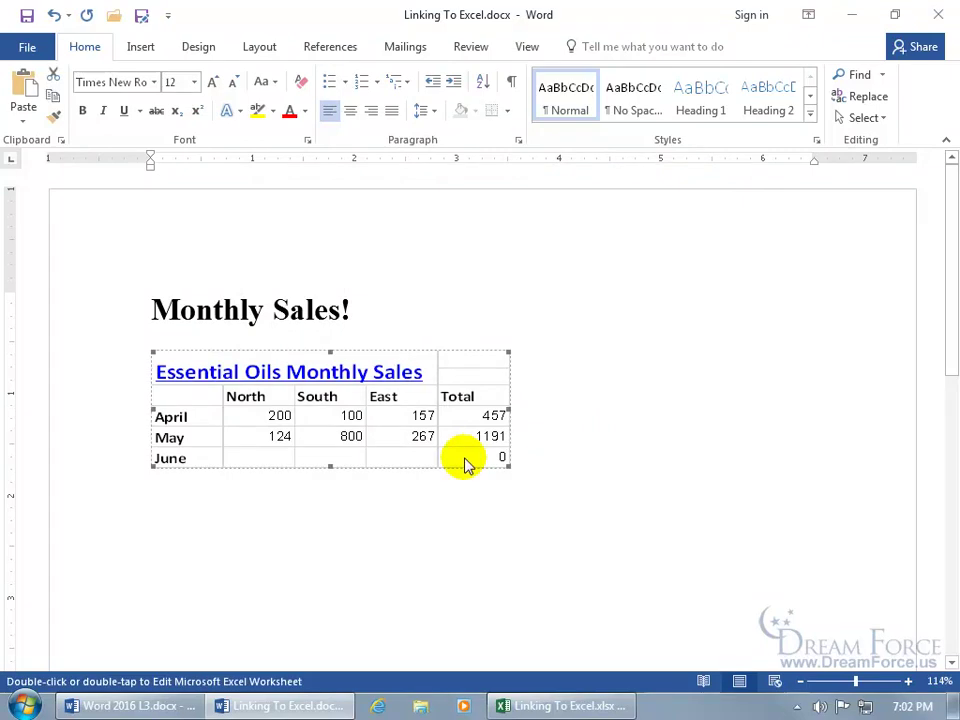
pyautogui.rightClick(463, 462)
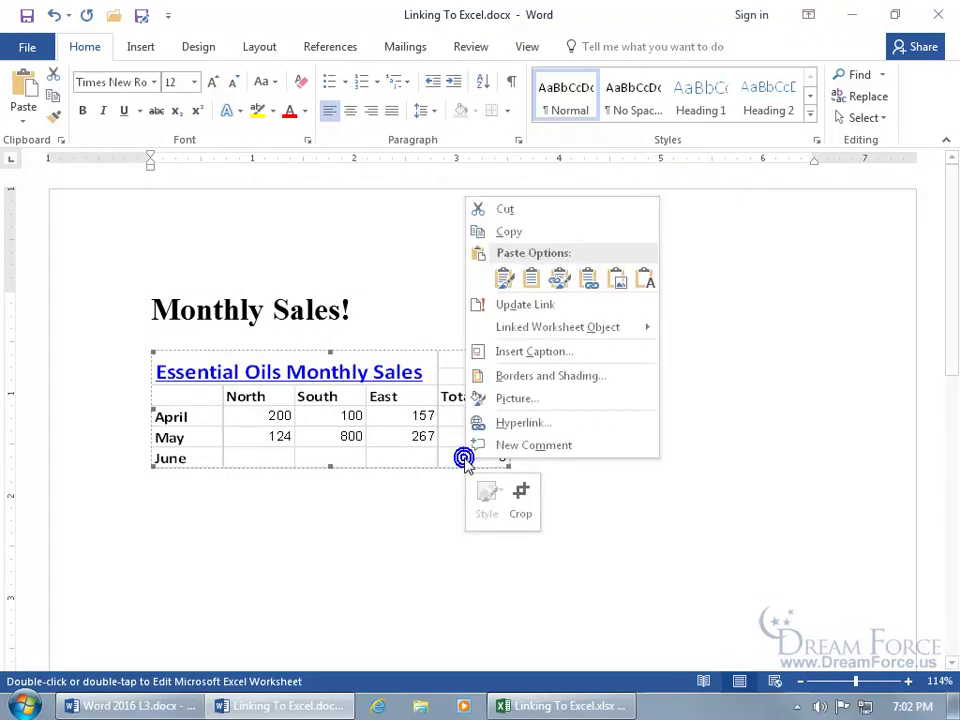
pyautogui.moveTo(497, 334)
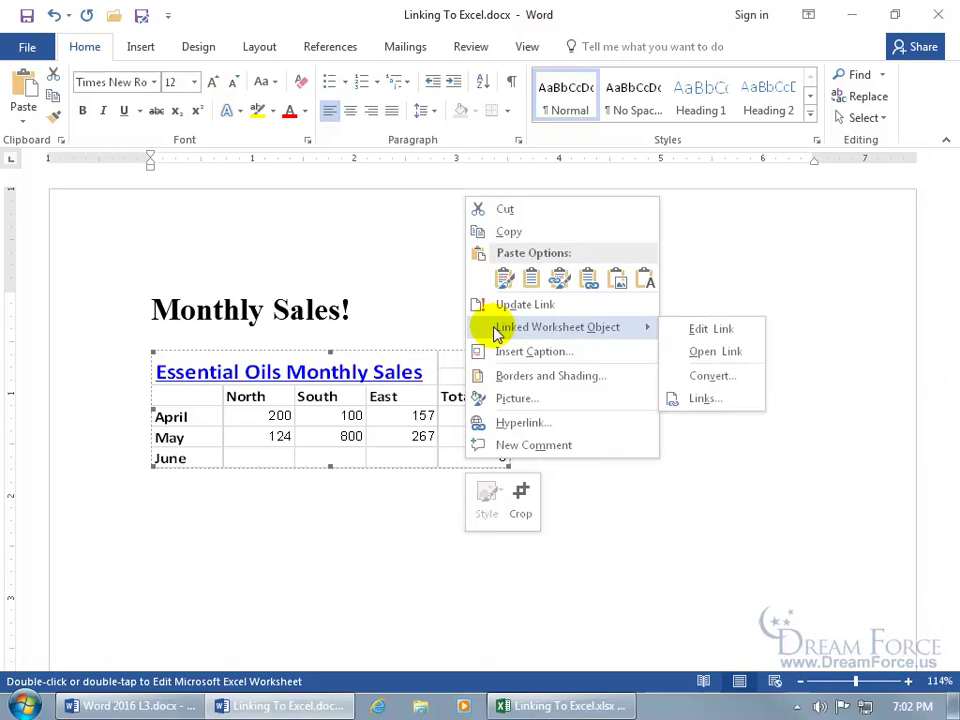
pyautogui.click(349, 484)
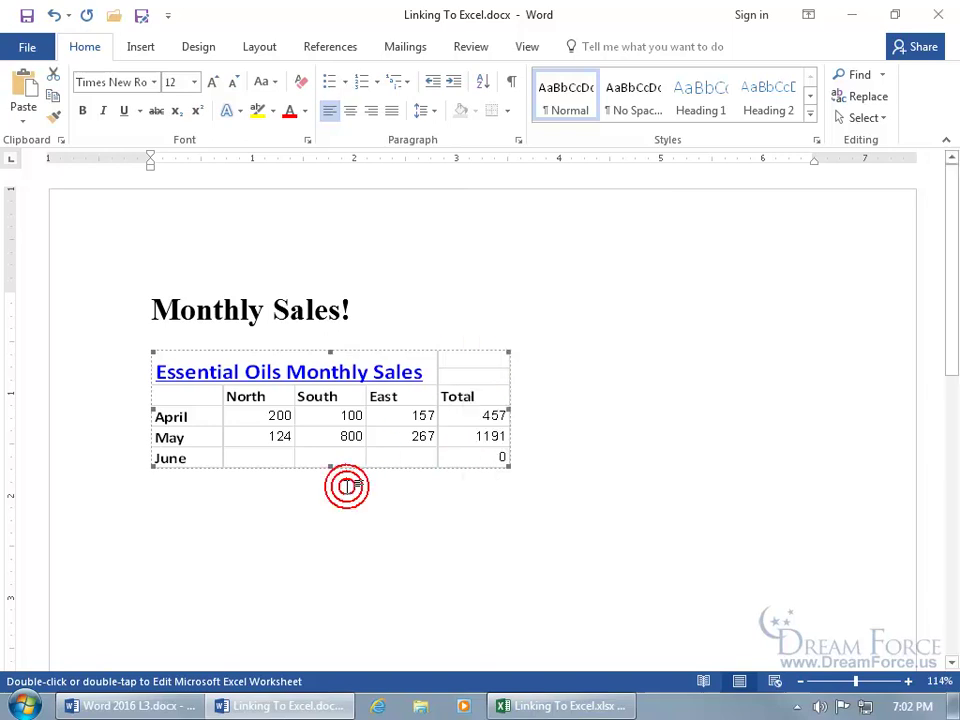
pyautogui.press('Delete')
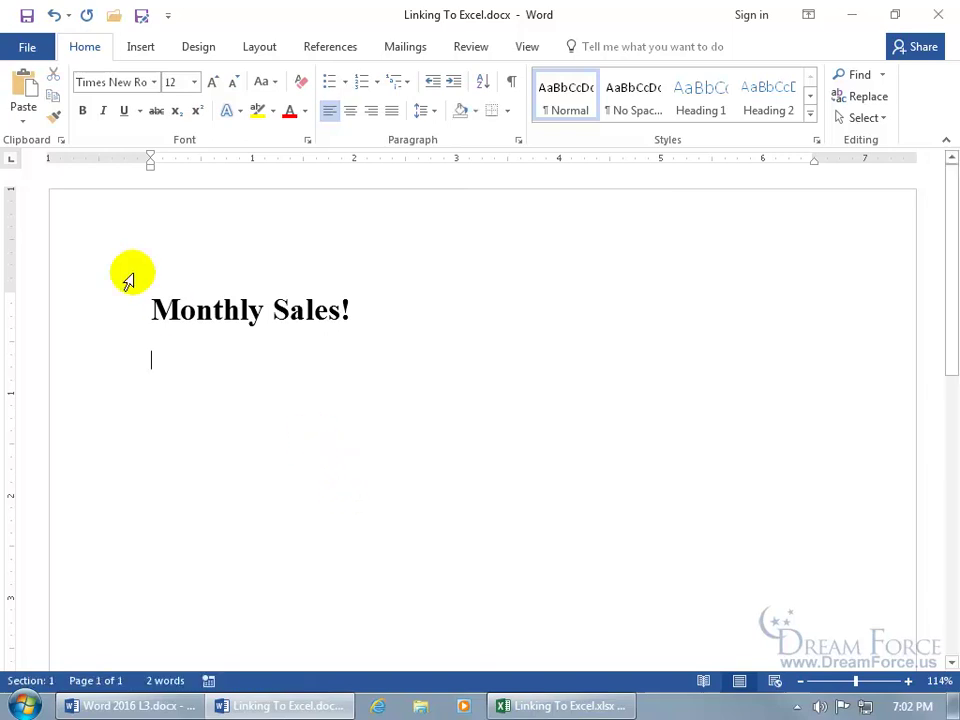
# - Paste Special the sales range as a linked Microsoft Excel Worksheet Object with Display as icon
pyautogui.click(22, 113)
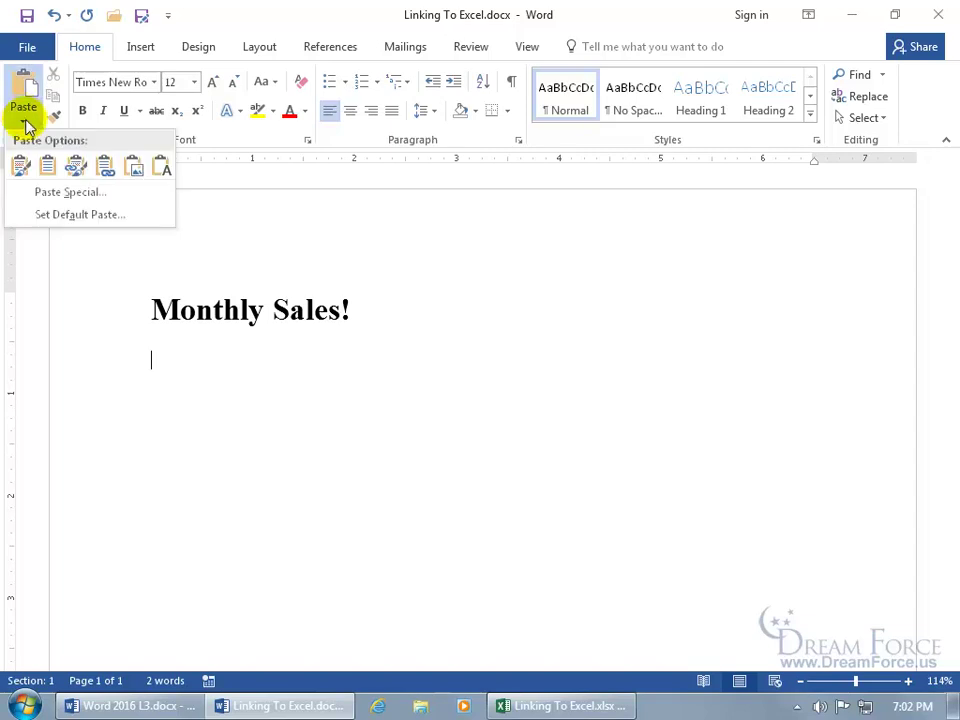
pyautogui.click(44, 191)
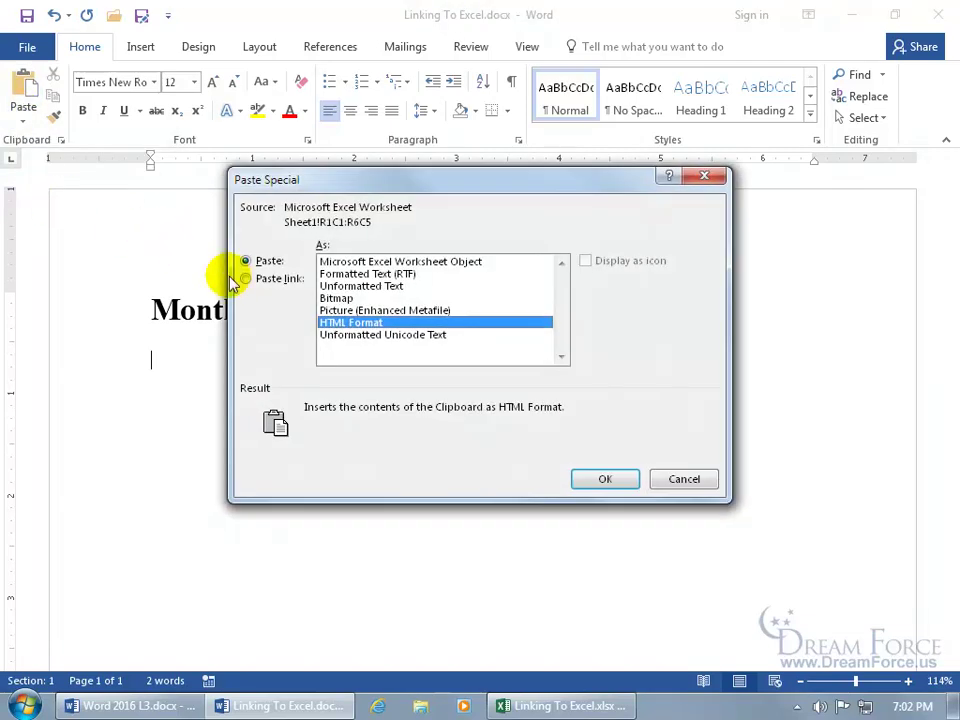
pyautogui.click(246, 279)
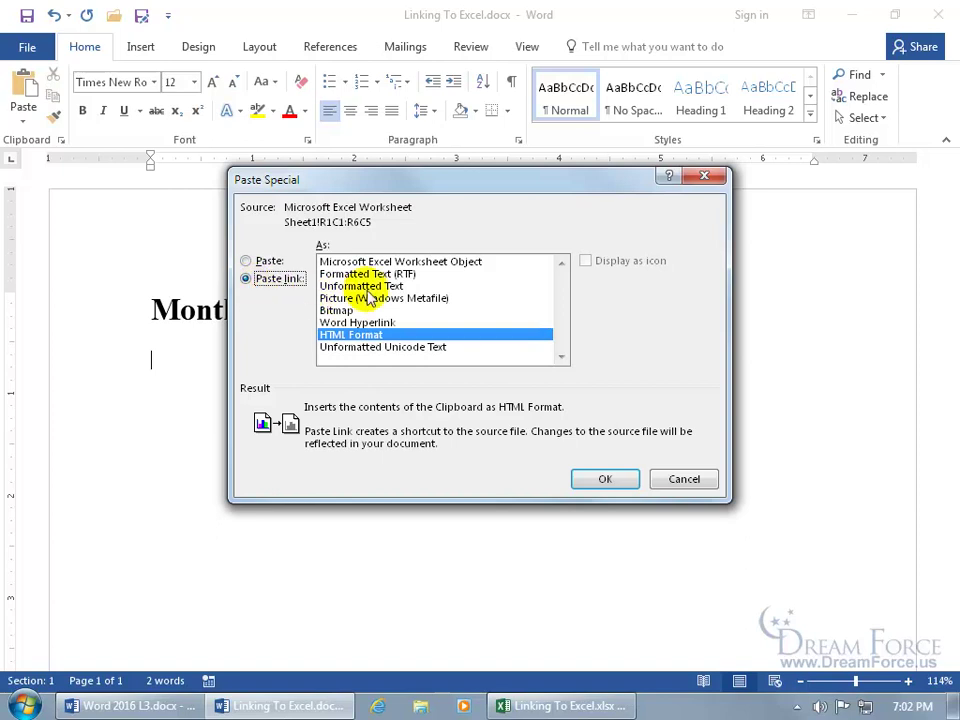
pyautogui.click(379, 263)
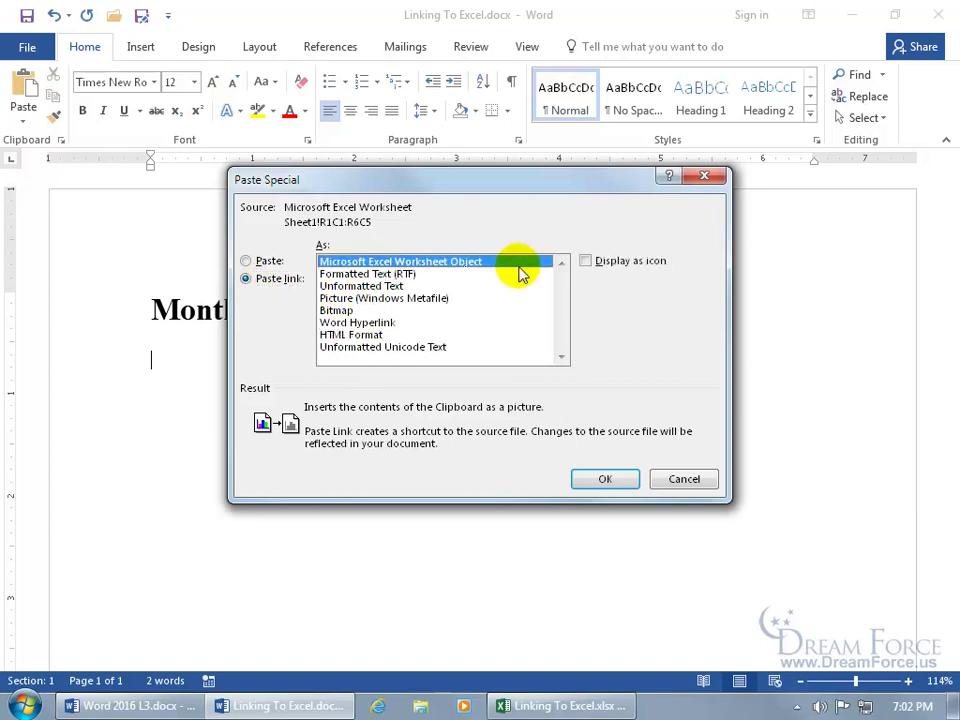
pyautogui.click(586, 262)
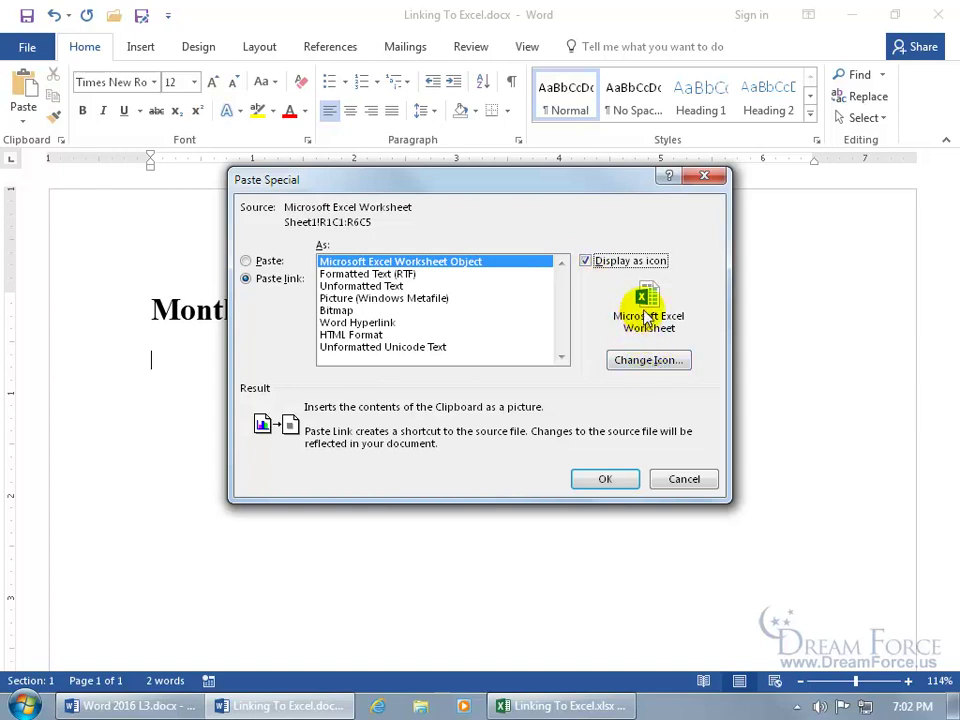
pyautogui.click(612, 480)
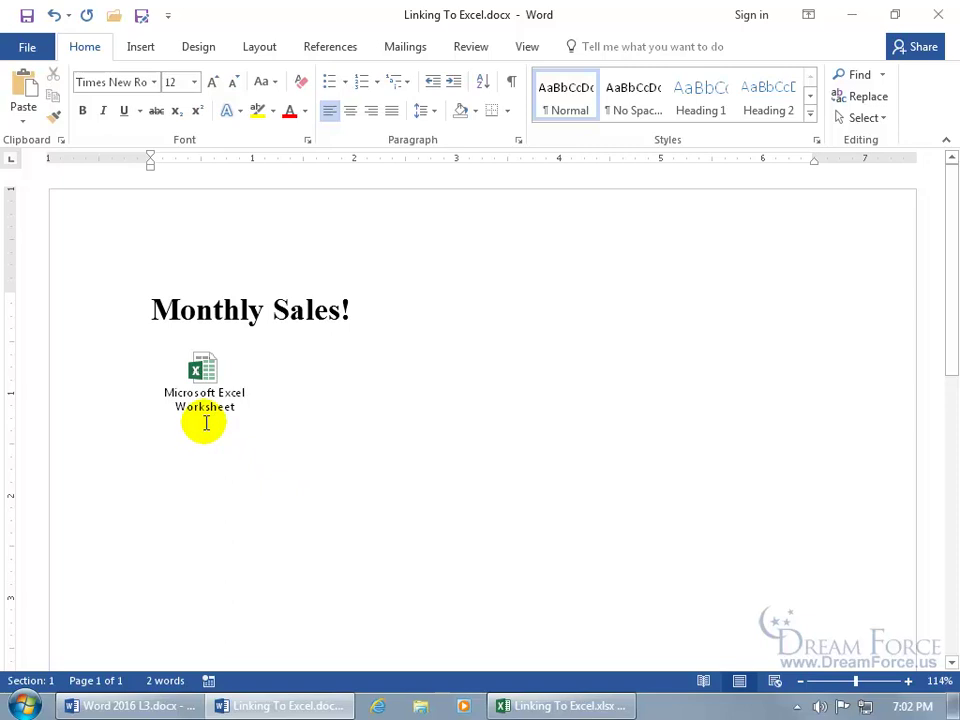
pyautogui.rightClick(200, 388)
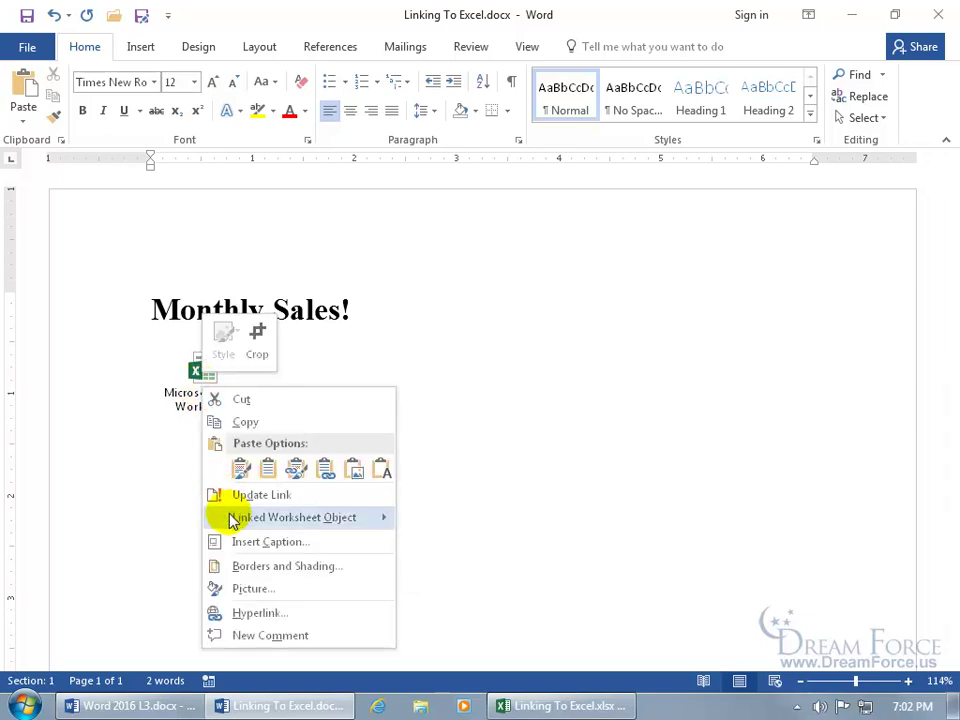
pyautogui.moveTo(232, 519)
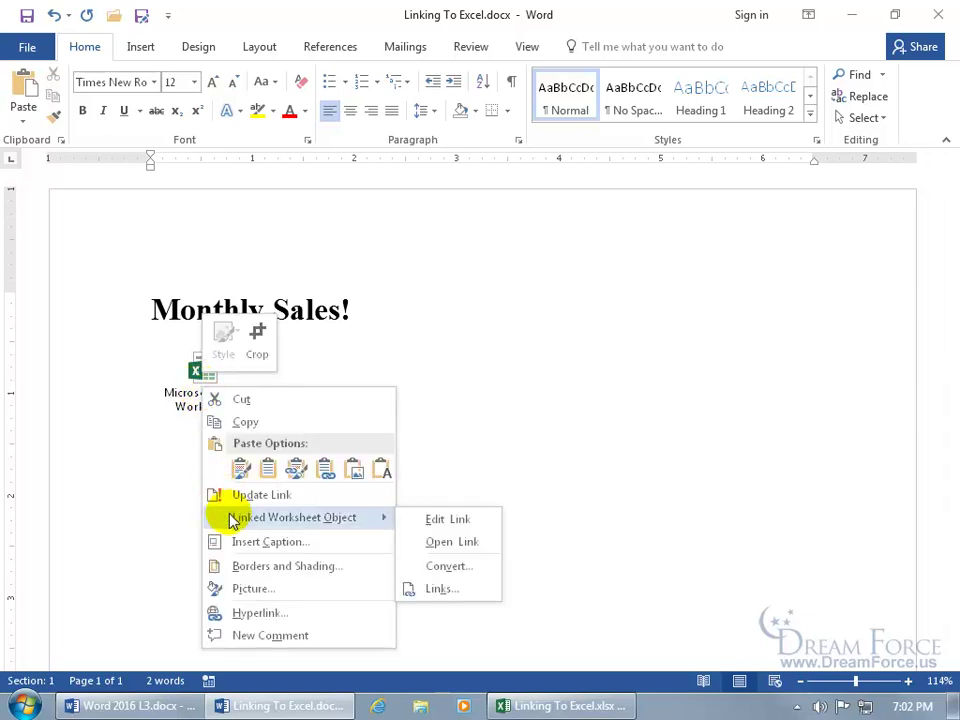
pyautogui.click(466, 543)
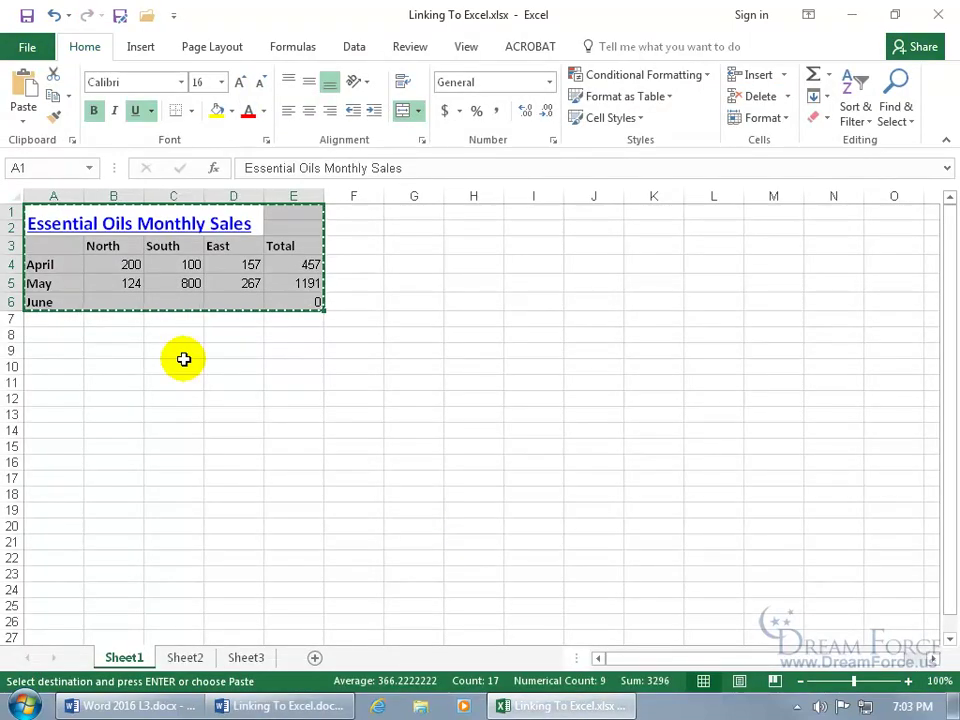
pyautogui.click(285, 706)
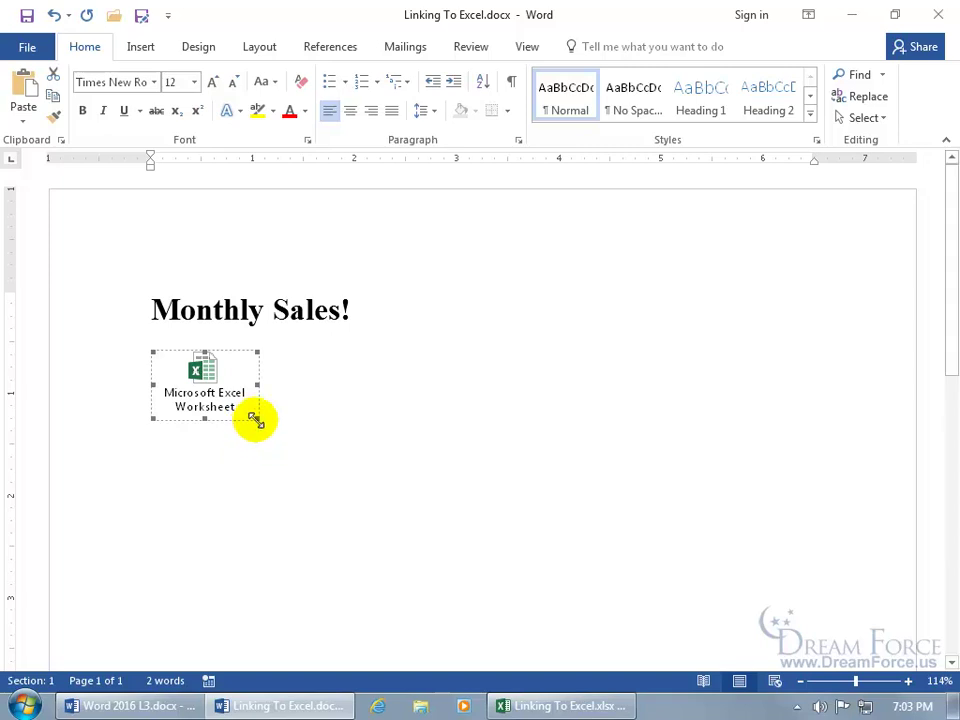
# - Shrink the linked Microsoft Excel Worksheet icon under the title to a smaller size
pyautogui.moveTo(253, 418)
pyautogui.mouseDown()
pyautogui.moveTo(199, 401)
pyautogui.moveTo(216, 388)
pyautogui.moveTo(186, 380)
pyautogui.mouseUp()
pyautogui.rightClick(192, 368)
pyautogui.moveTo(259, 499)
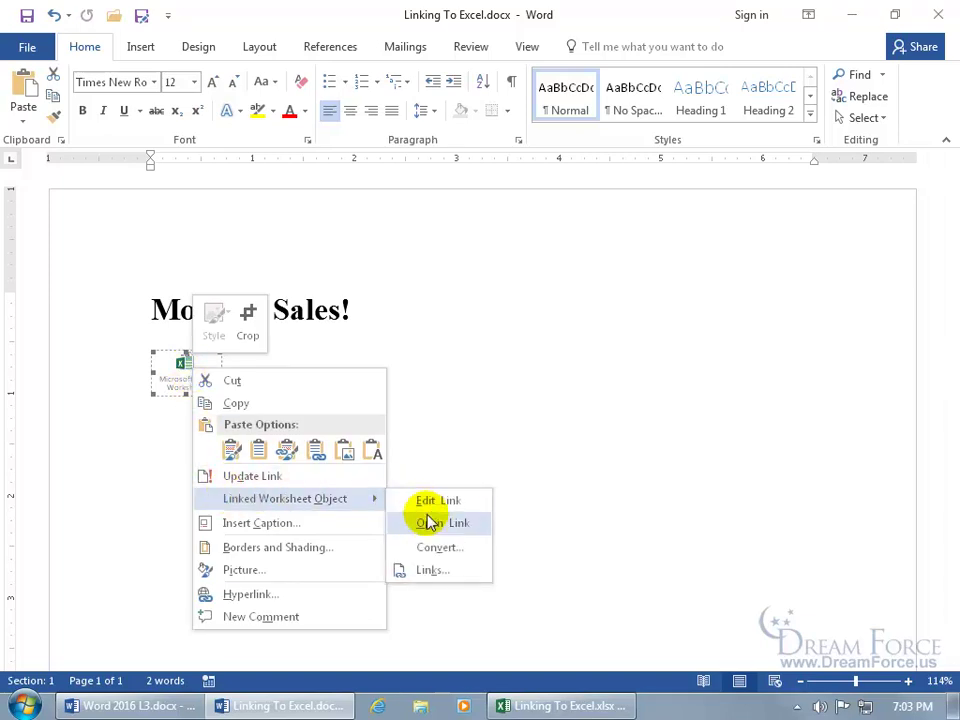
pyautogui.click(345, 350)
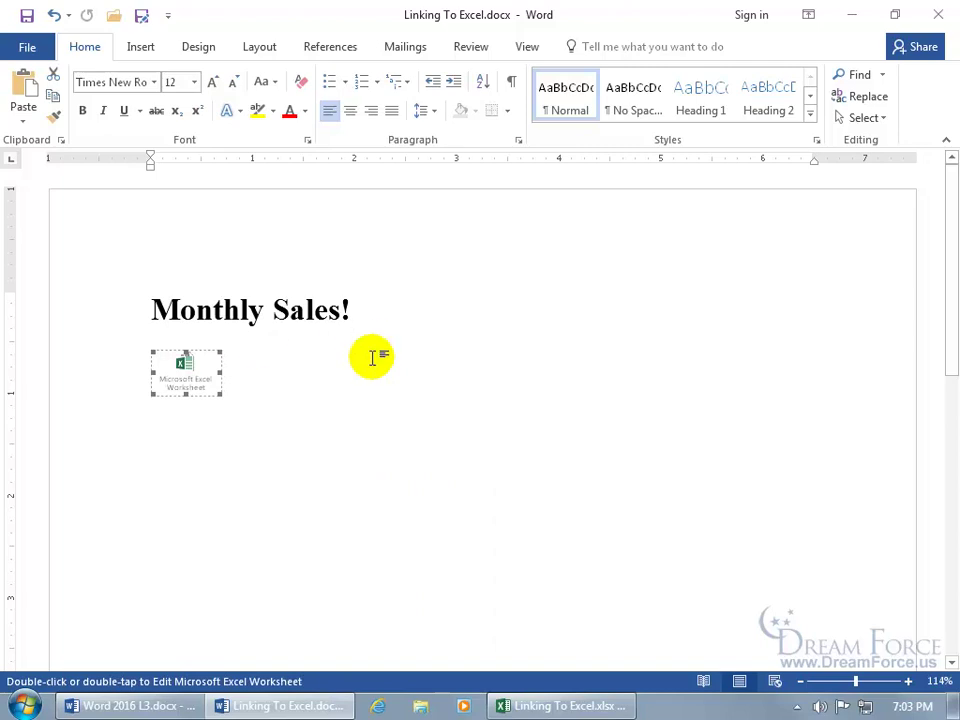